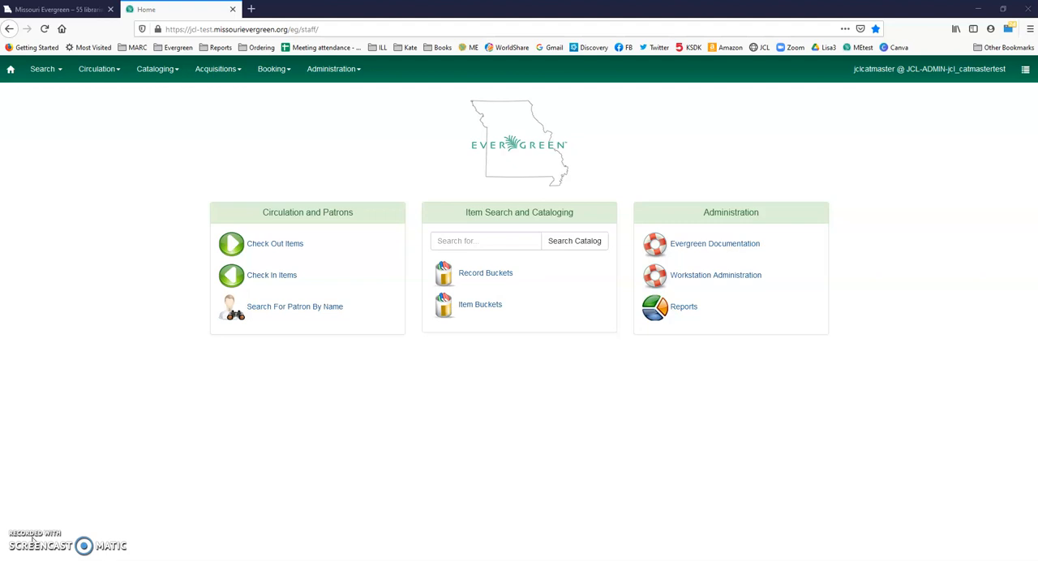
{"action": "left_click", "coordinate": [154, 72]}
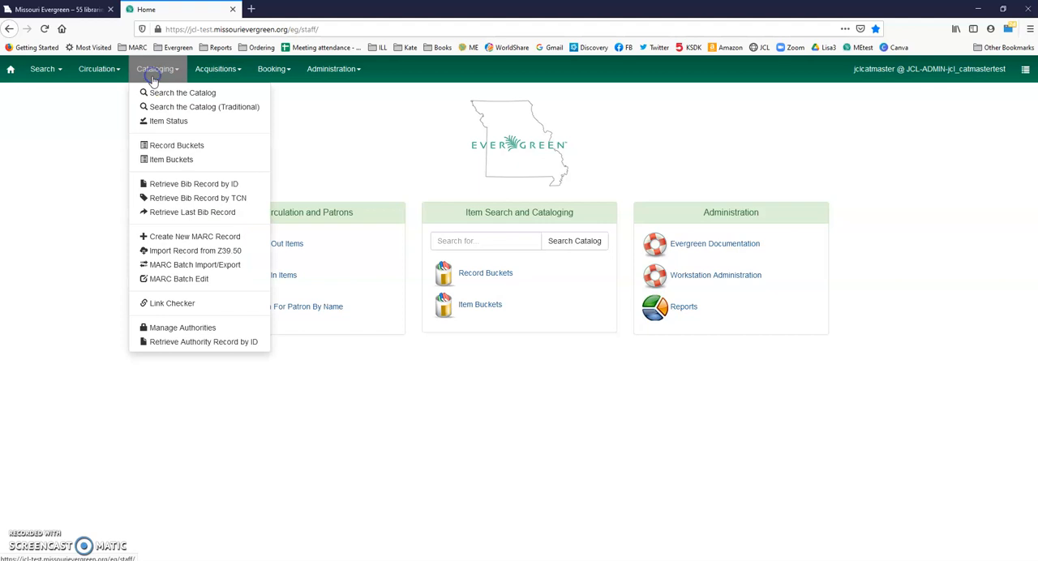
{"action": "left_click", "coordinate": [86, 212]}
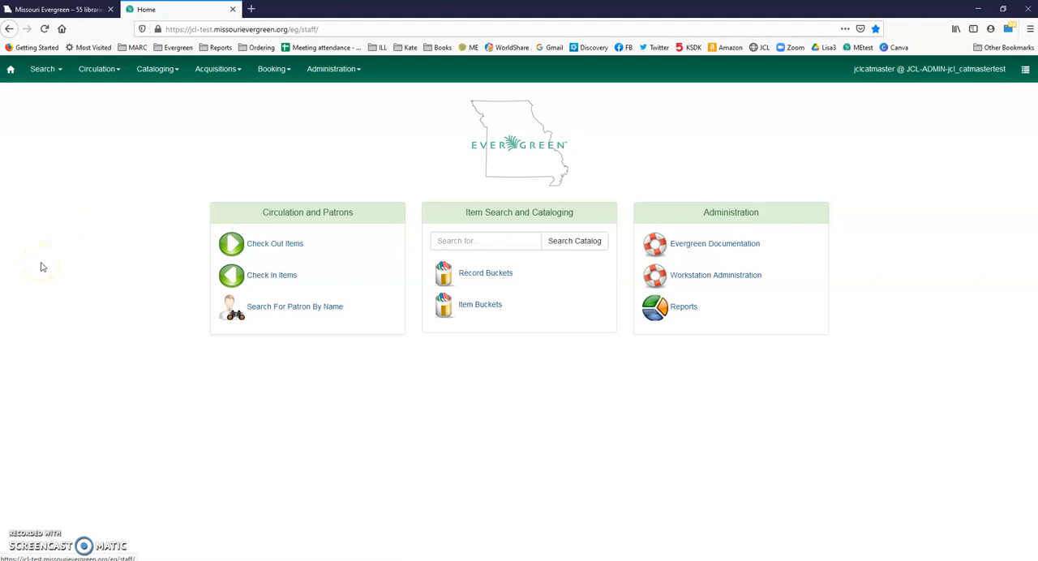
{"action": "left_click", "coordinate": [165, 72]}
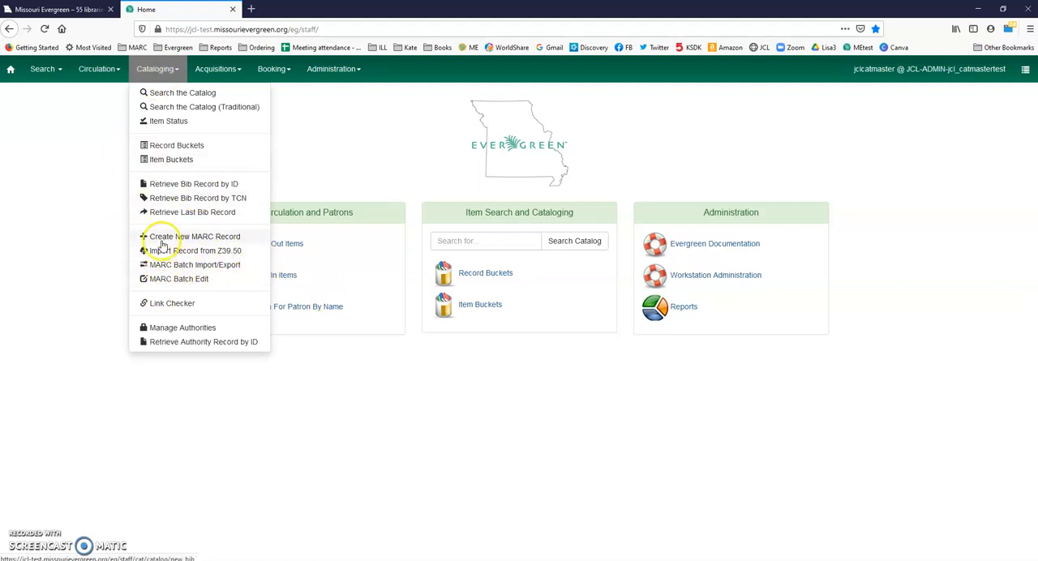
{"action": "left_click", "coordinate": [82, 280]}
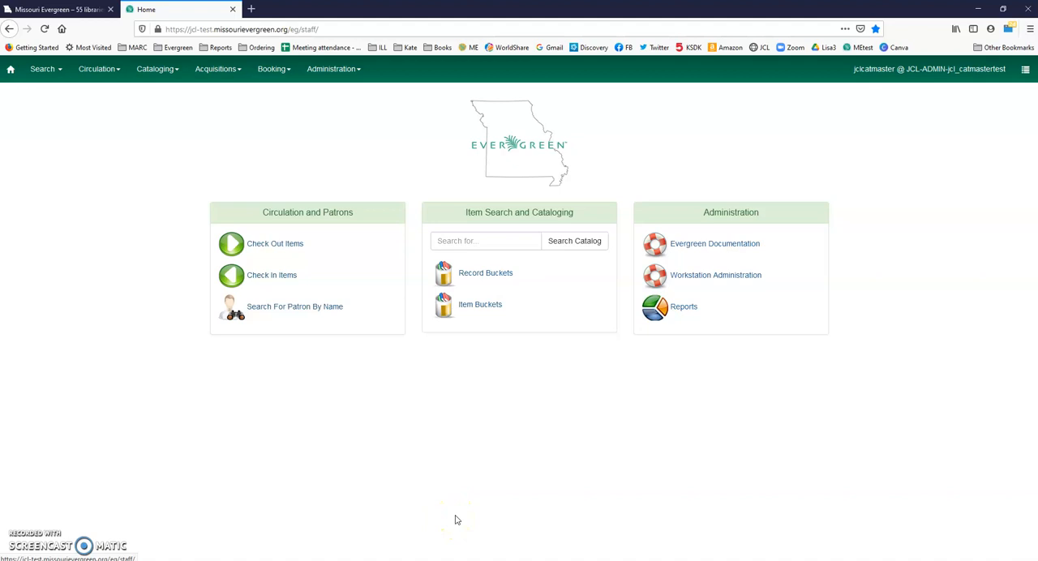
{"action": "left_click", "coordinate": [485, 240]}
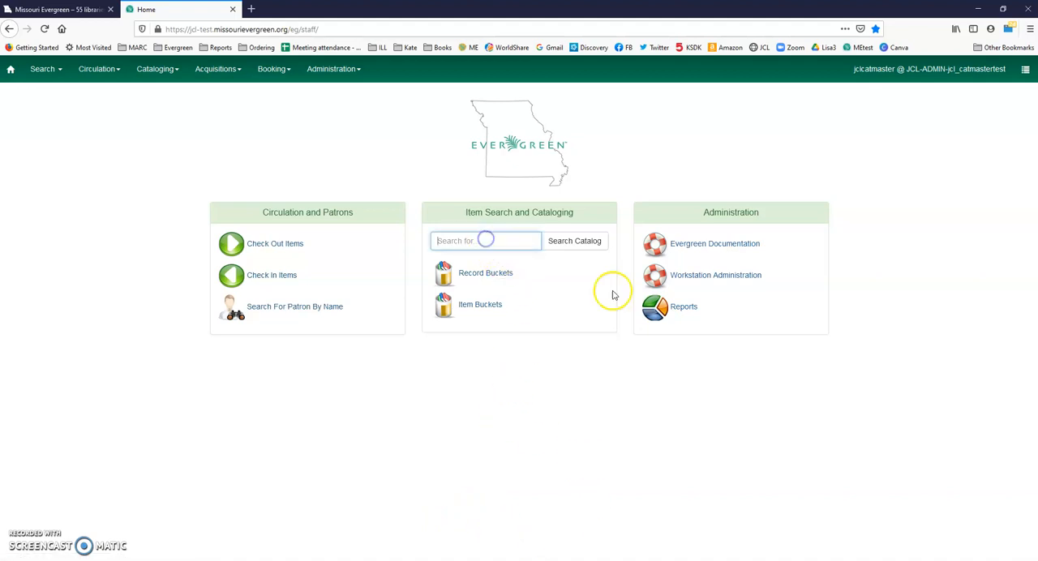
{"action": "left_click", "coordinate": [213, 72]}
Step: Search the staff catalog numerically by TCN for record 1286327 and bring up its record page
{"action": "left_click", "coordinate": [156, 71]}
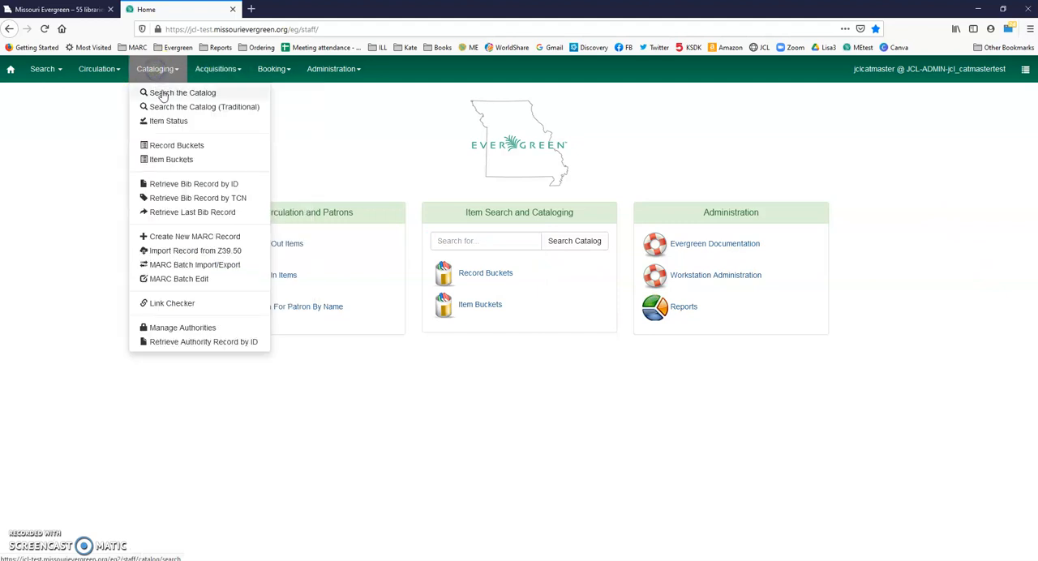
{"action": "left_click", "coordinate": [162, 92]}
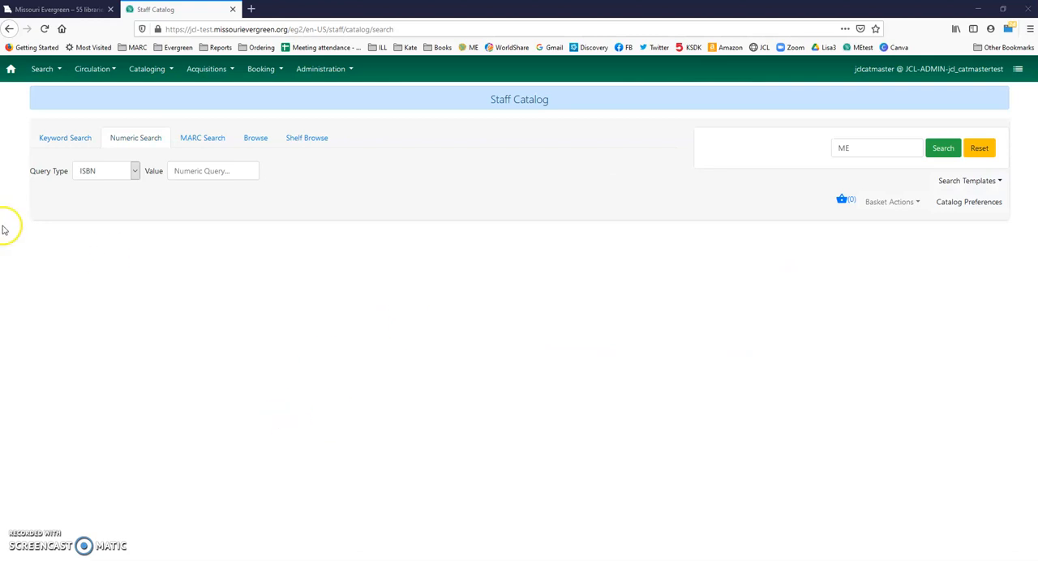
{"action": "left_click", "coordinate": [129, 169]}
{"action": "left_click", "coordinate": [116, 249]}
{"action": "left_click", "coordinate": [226, 171]}
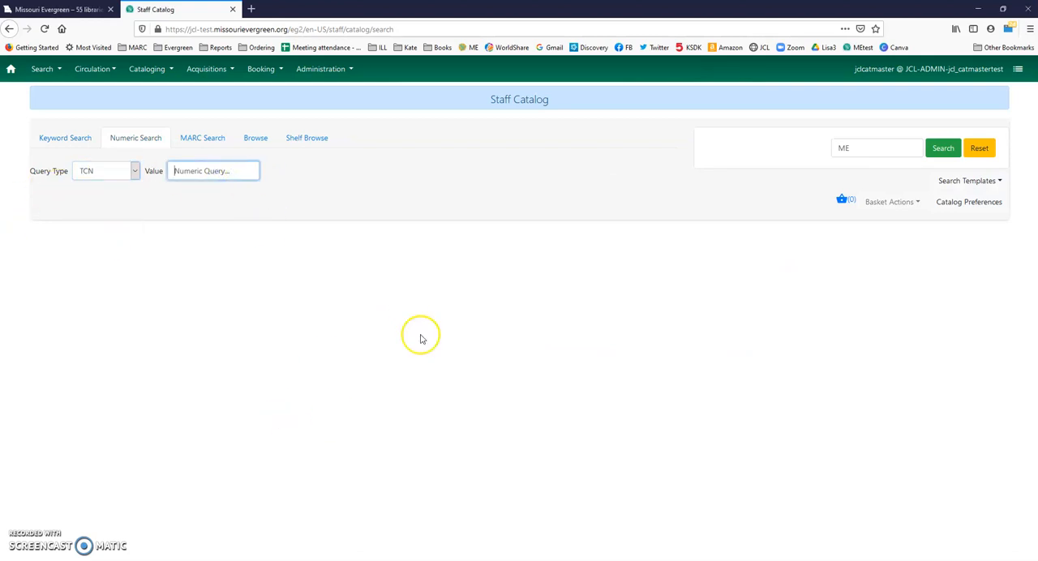
{"action": "type", "text": "1286327"}
{"action": "key", "text": "Return"}
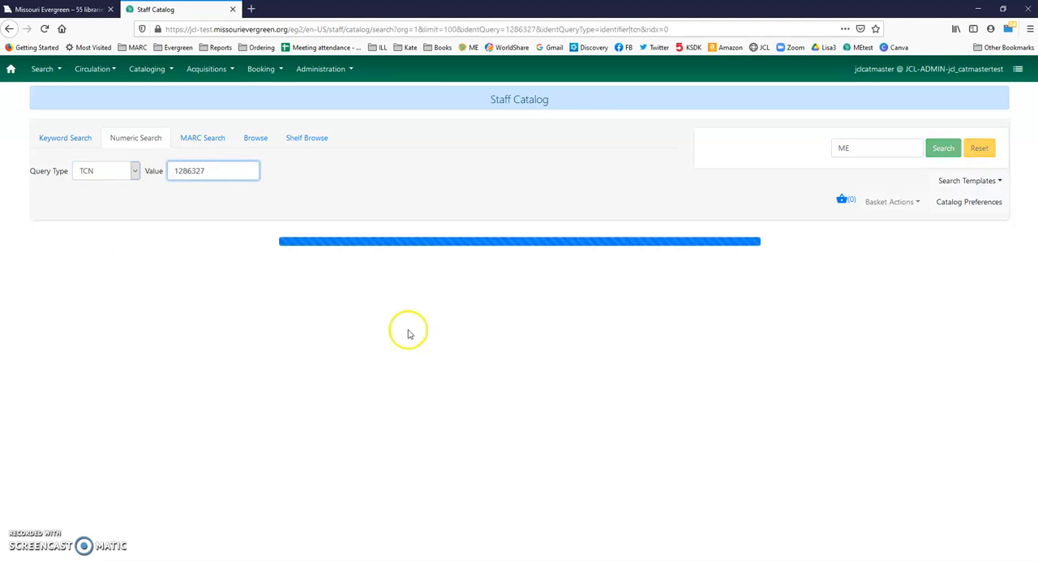
{"action": "left_click", "coordinate": [344, 266]}
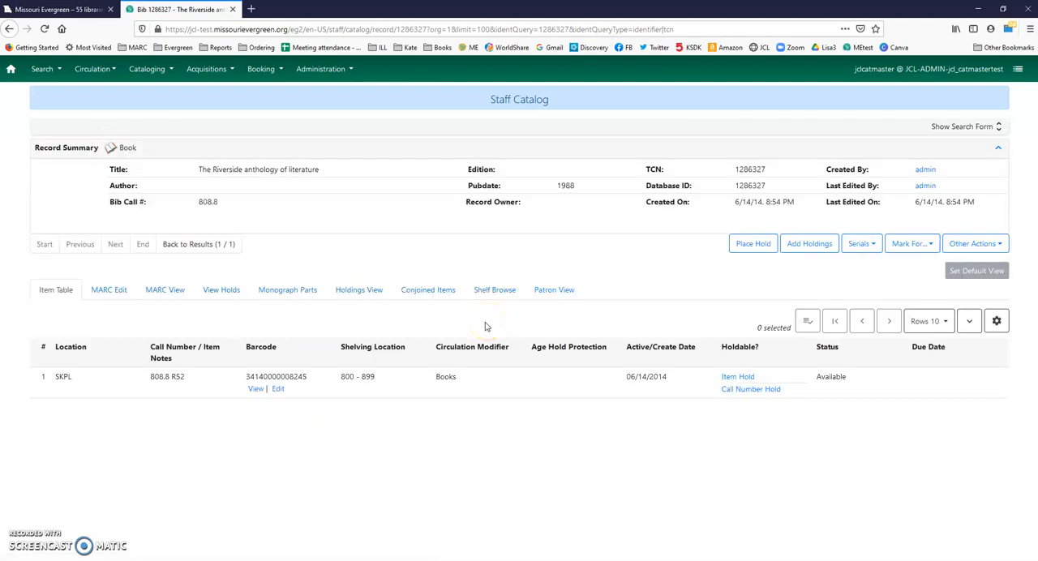
Step: Open the MARC editor for The Riverside anthology of literature and examine its fixed and variable fields
{"action": "left_click", "coordinate": [467, 331]}
{"action": "left_click", "coordinate": [109, 288]}
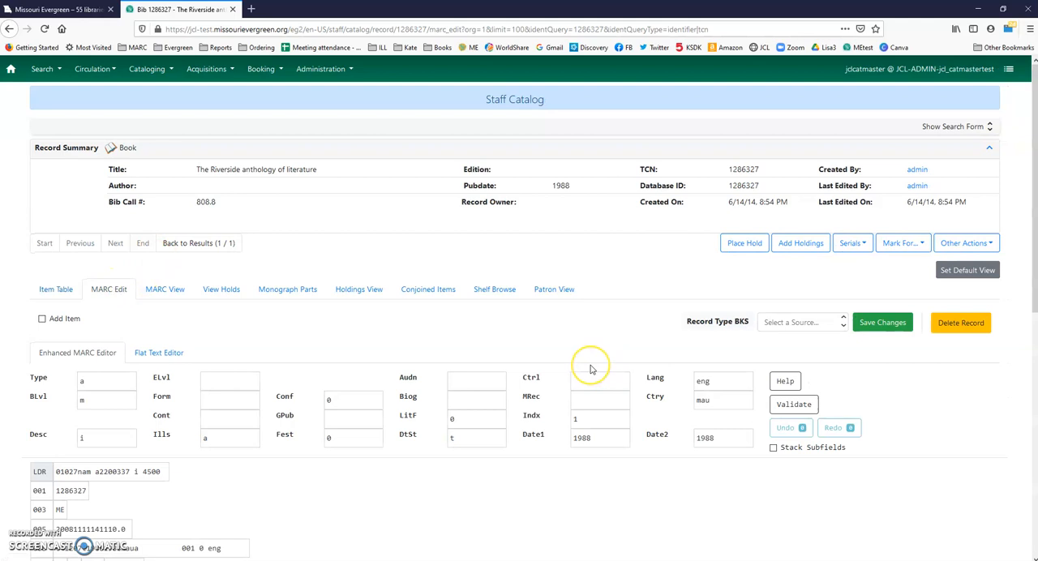
{"action": "scroll", "coordinate": [590, 370], "scroll_direction": "down", "scroll_amount": 6}
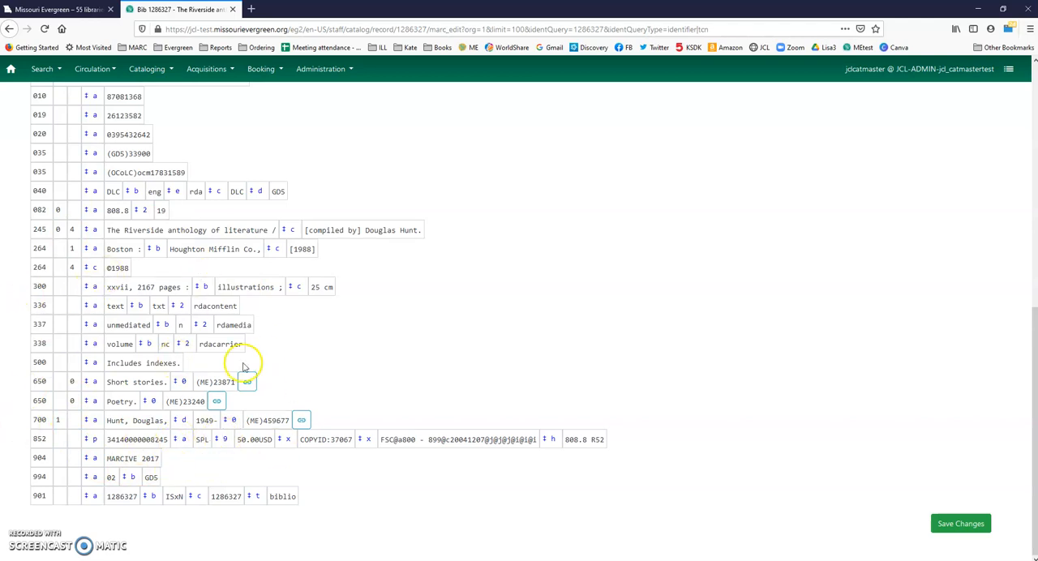
{"action": "scroll", "coordinate": [244, 367], "scroll_direction": "up", "scroll_amount": 5}
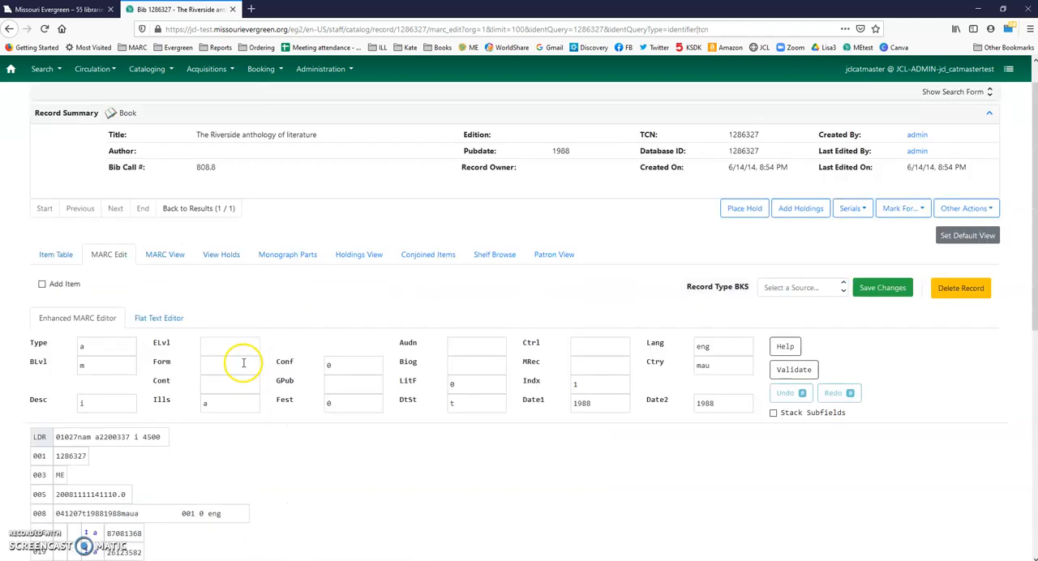
{"action": "scroll", "coordinate": [243, 363], "scroll_direction": "up", "scroll_amount": 1}
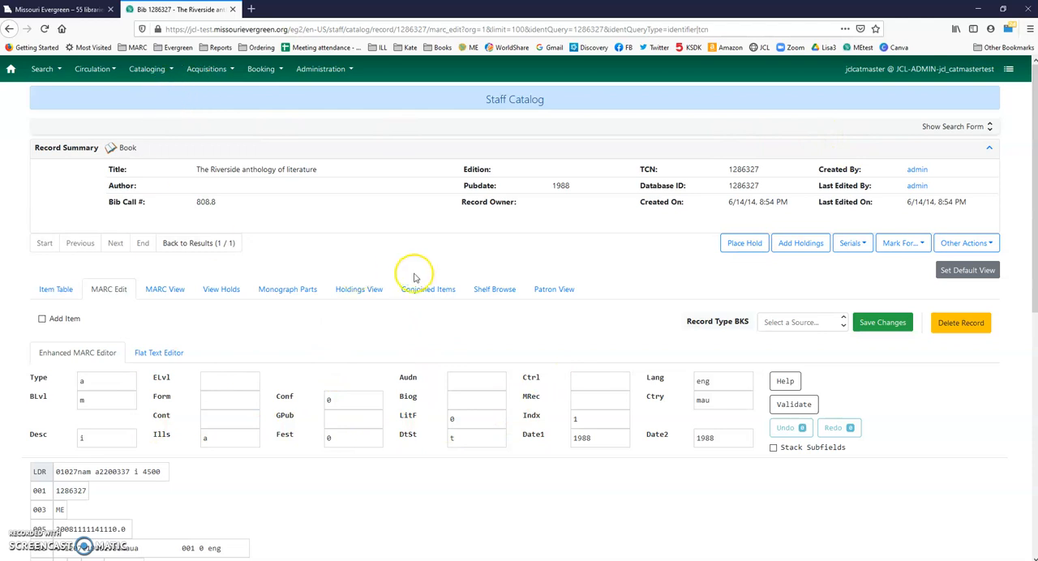
{"action": "scroll", "coordinate": [406, 295], "scroll_direction": "down", "scroll_amount": 6}
{"action": "scroll", "coordinate": [367, 402], "scroll_direction": "up", "scroll_amount": 6}
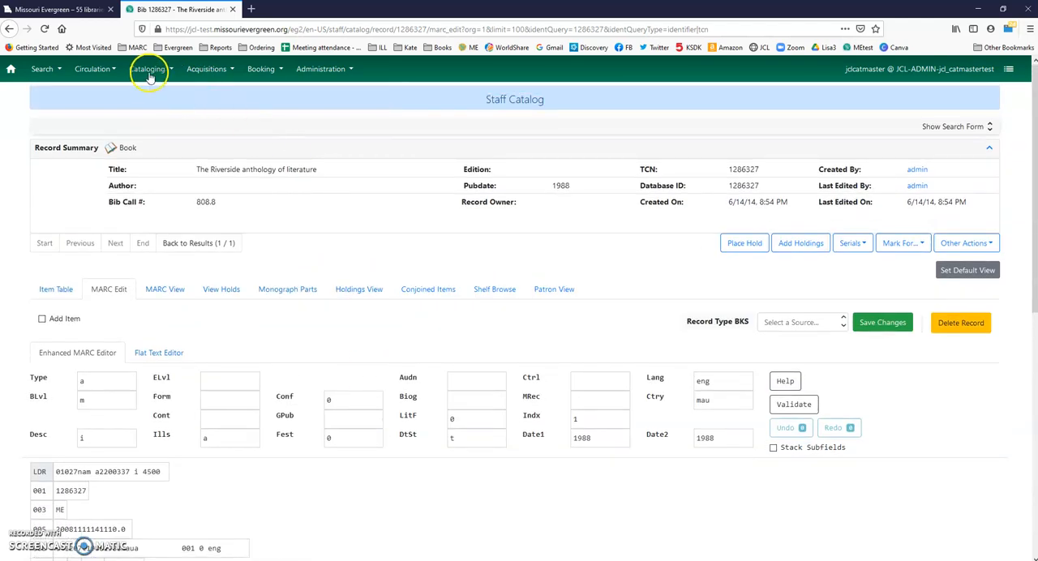
Step: Run a Z39.50 import search of the Local Catalog for TCN 1286327
{"action": "left_click", "coordinate": [149, 73]}
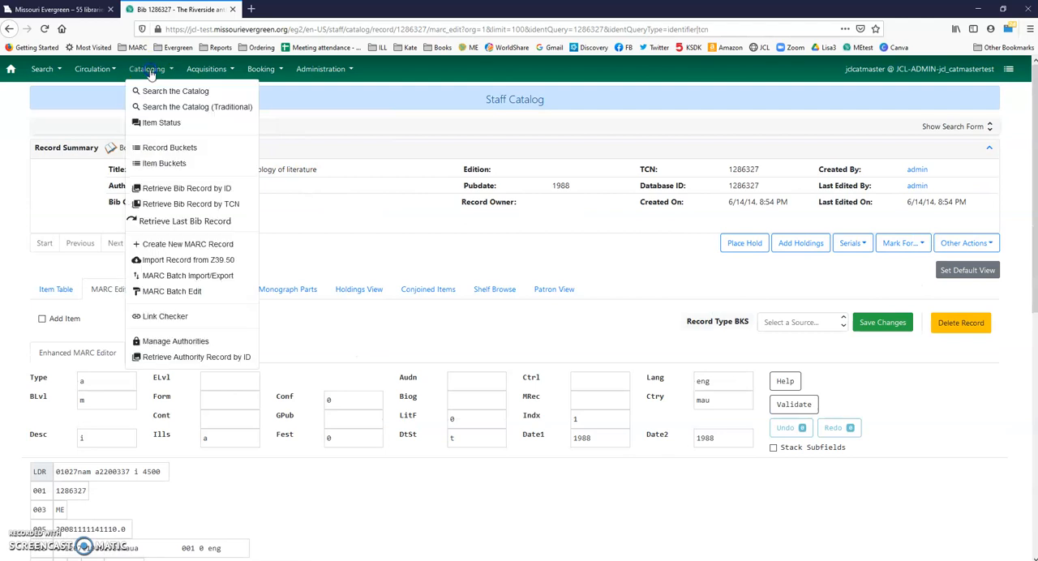
{"action": "left_click", "coordinate": [172, 263]}
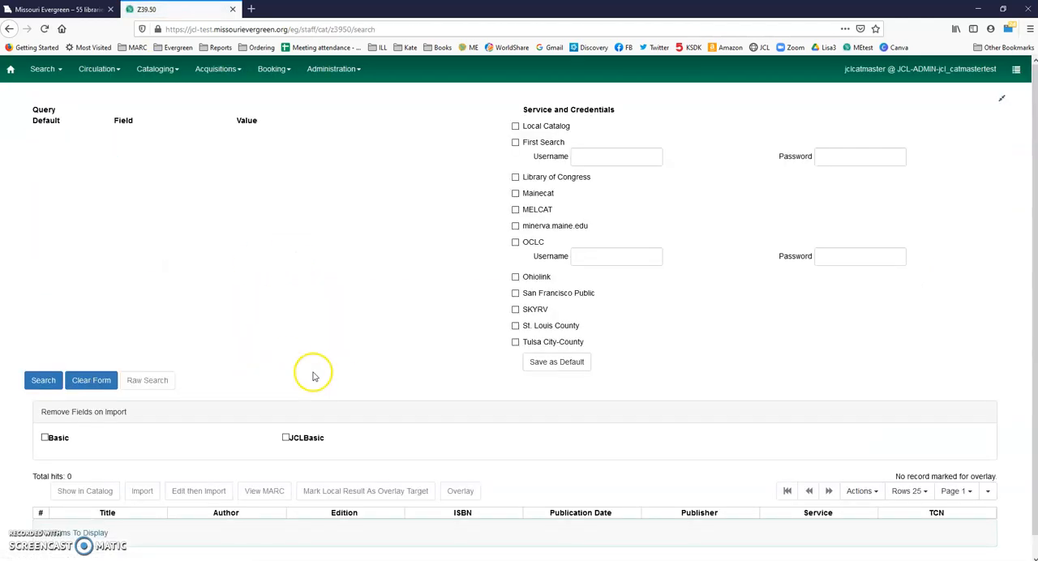
{"action": "left_click", "coordinate": [515, 126]}
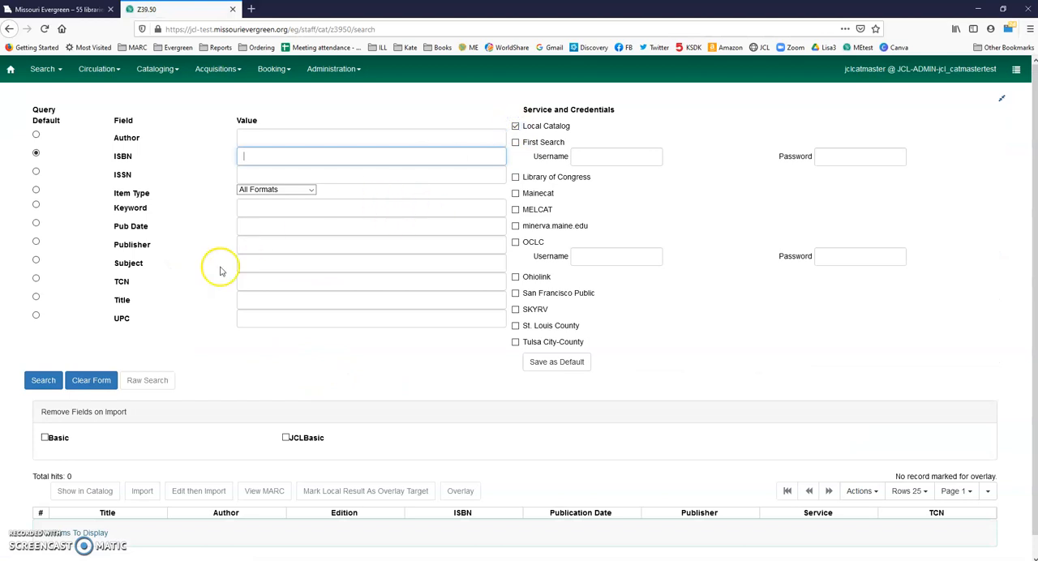
{"action": "left_click", "coordinate": [256, 281]}
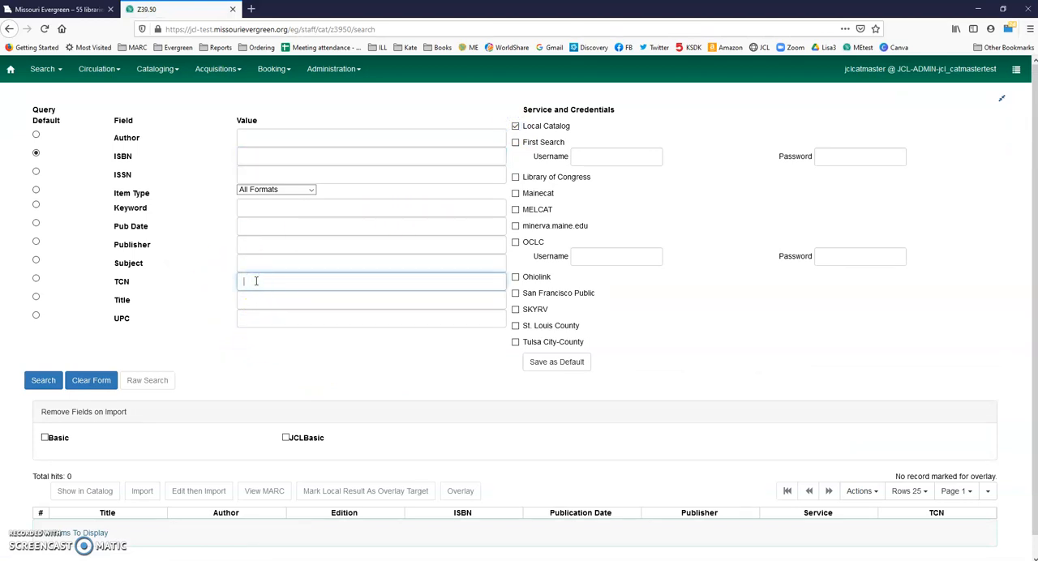
{"action": "type", "text": "1286327"}
{"action": "key", "text": "Return"}
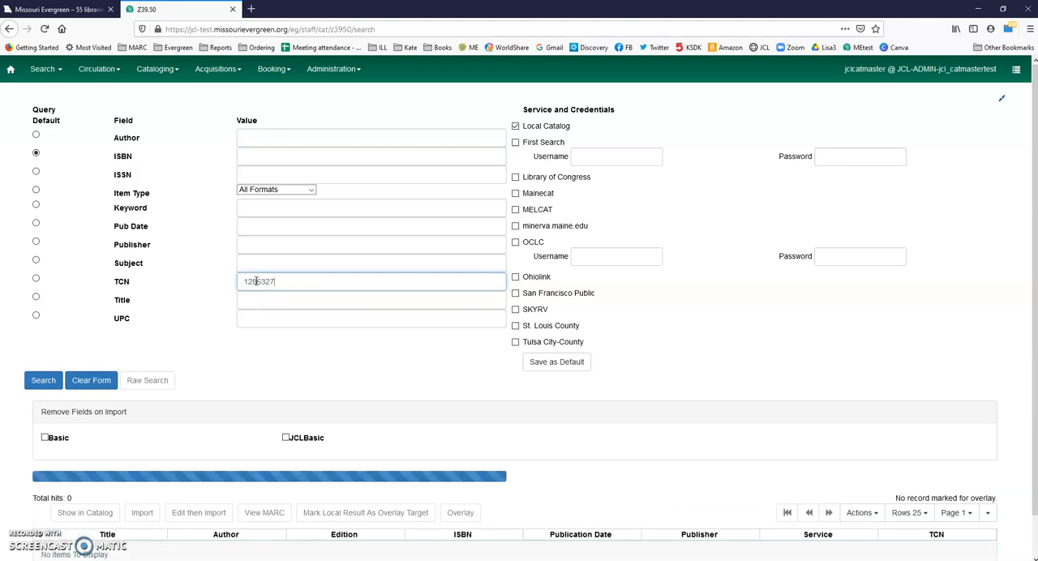
Step: Import The Riverside anthology of literature from the Z39.50 results and go to the imported record
{"action": "scroll", "coordinate": [138, 382], "scroll_direction": "down", "scroll_amount": 1}
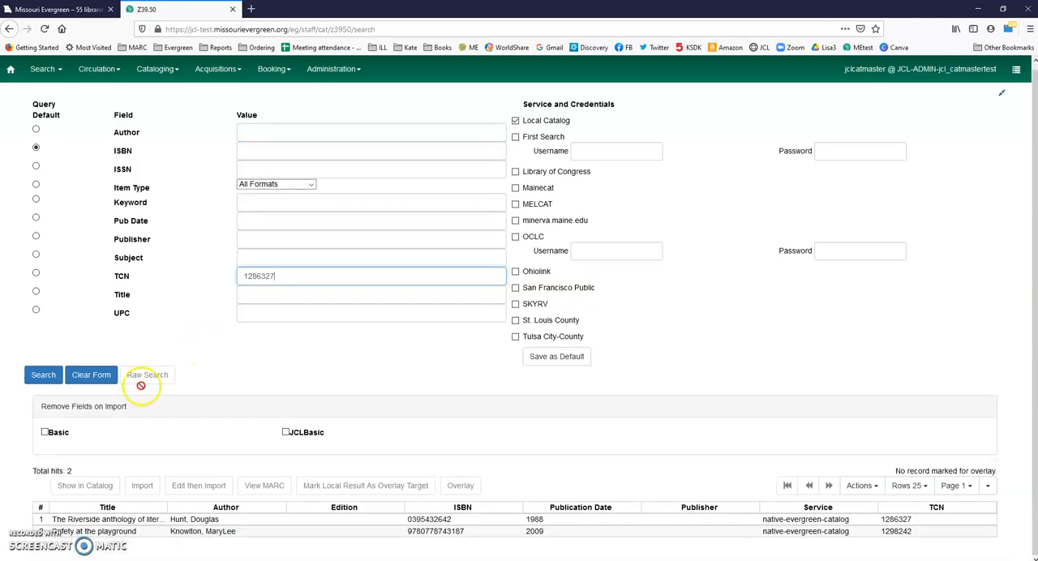
{"action": "left_click", "coordinate": [274, 520]}
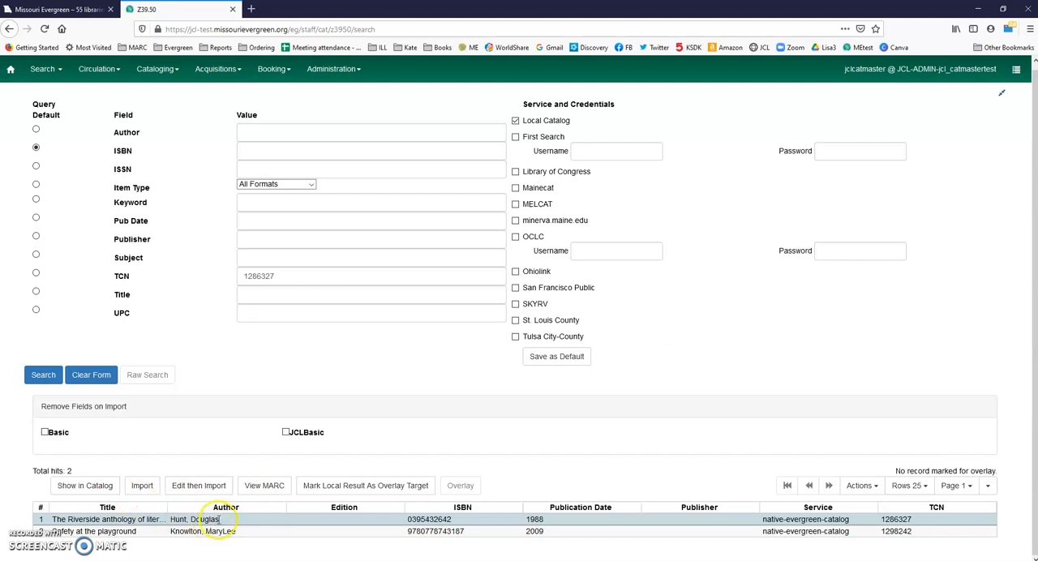
{"action": "left_click", "coordinate": [143, 486]}
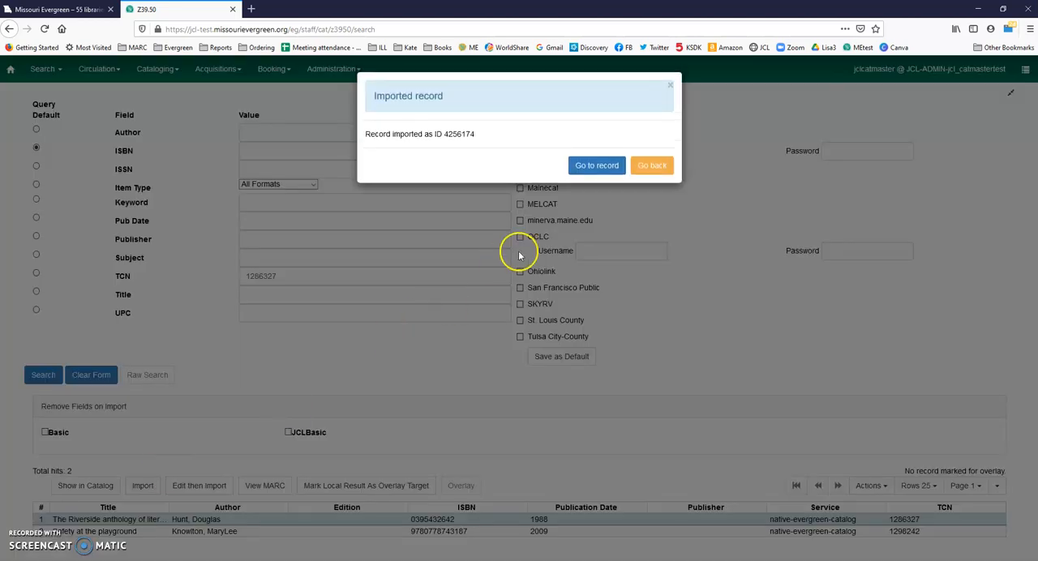
{"action": "left_click", "coordinate": [596, 166]}
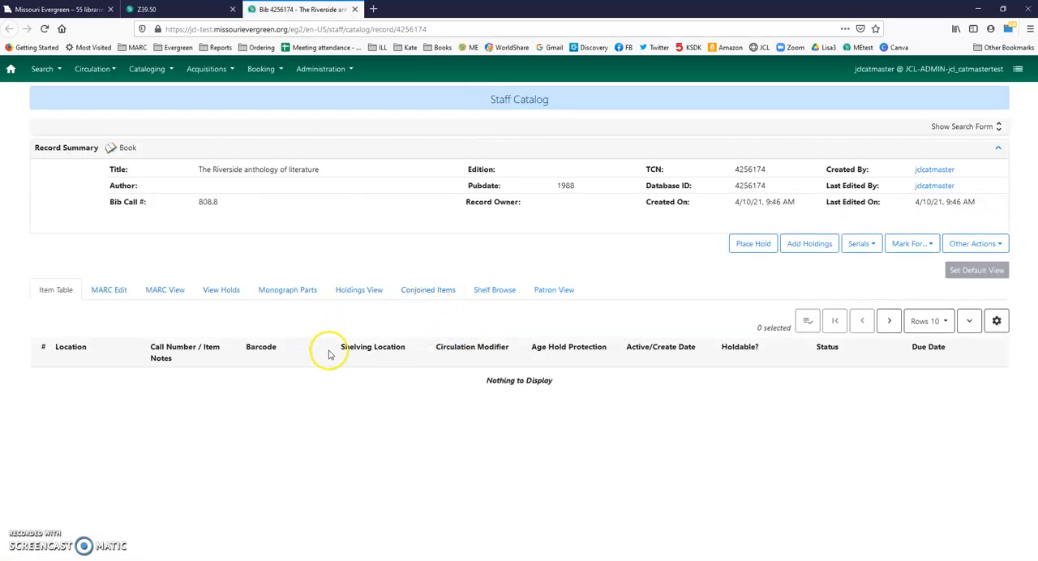
Step: Open the imported copy in the MARC editor and review its control numbers, fixed fields and descriptive fields
{"action": "left_click", "coordinate": [106, 292]}
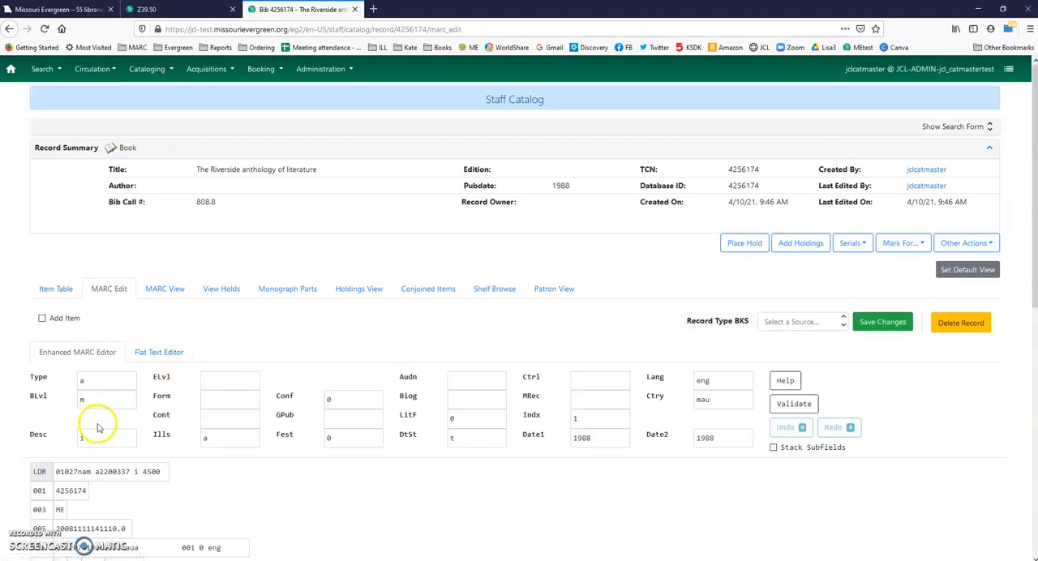
{"action": "scroll", "coordinate": [98, 427], "scroll_direction": "down", "scroll_amount": 3}
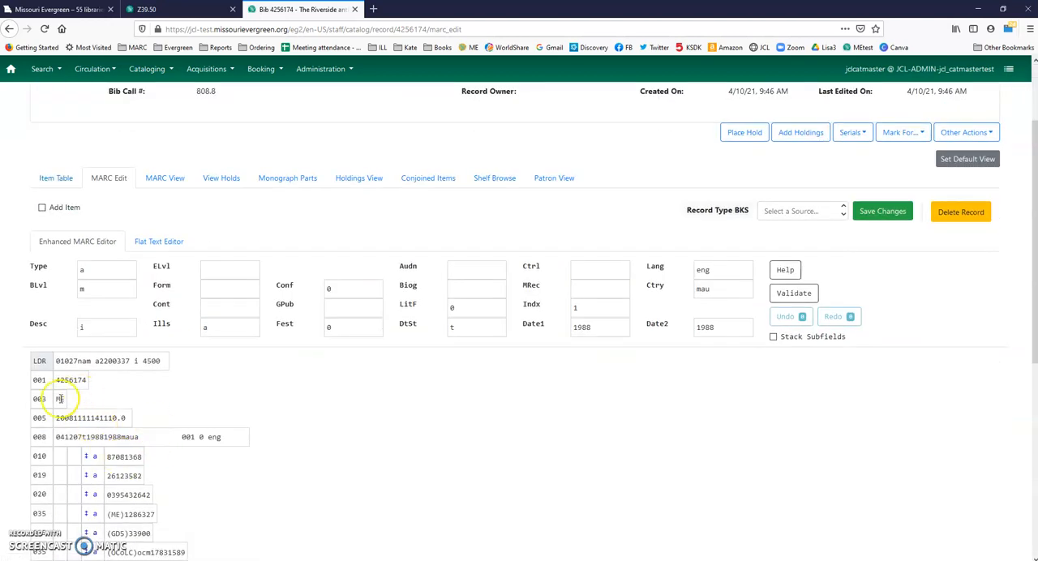
{"action": "scroll", "coordinate": [127, 430], "scroll_direction": "down", "scroll_amount": 5}
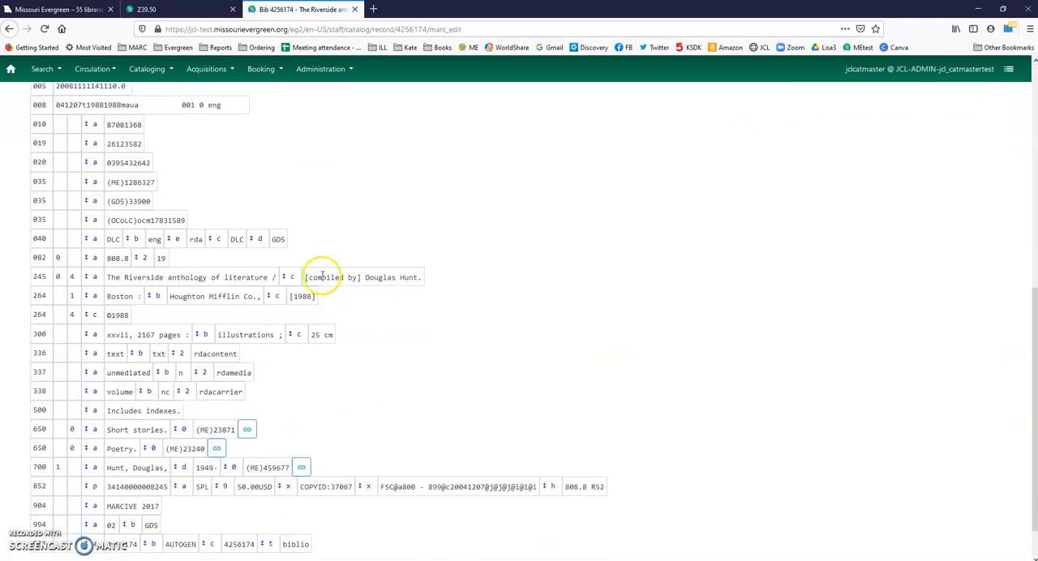
{"action": "scroll", "coordinate": [324, 276], "scroll_direction": "up", "scroll_amount": 5}
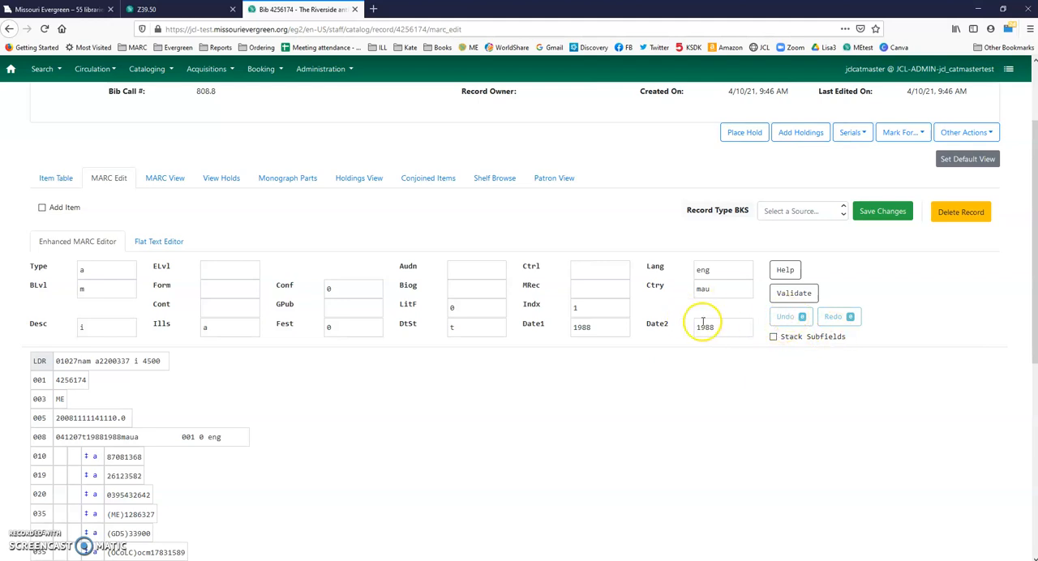
{"action": "scroll", "coordinate": [425, 357], "scroll_direction": "down", "scroll_amount": 3}
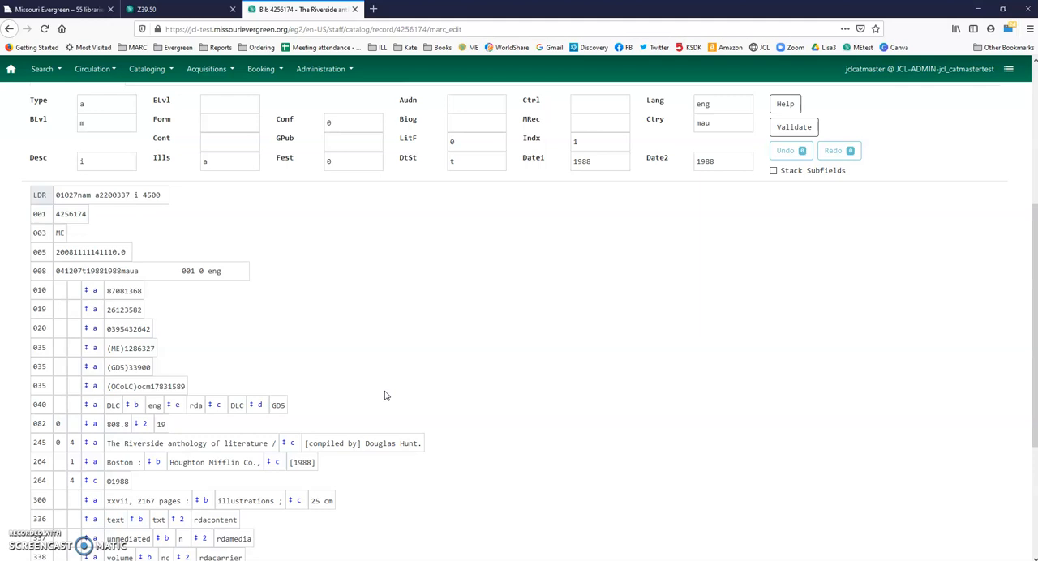
{"action": "scroll", "coordinate": [375, 389], "scroll_direction": "up", "scroll_amount": 5}
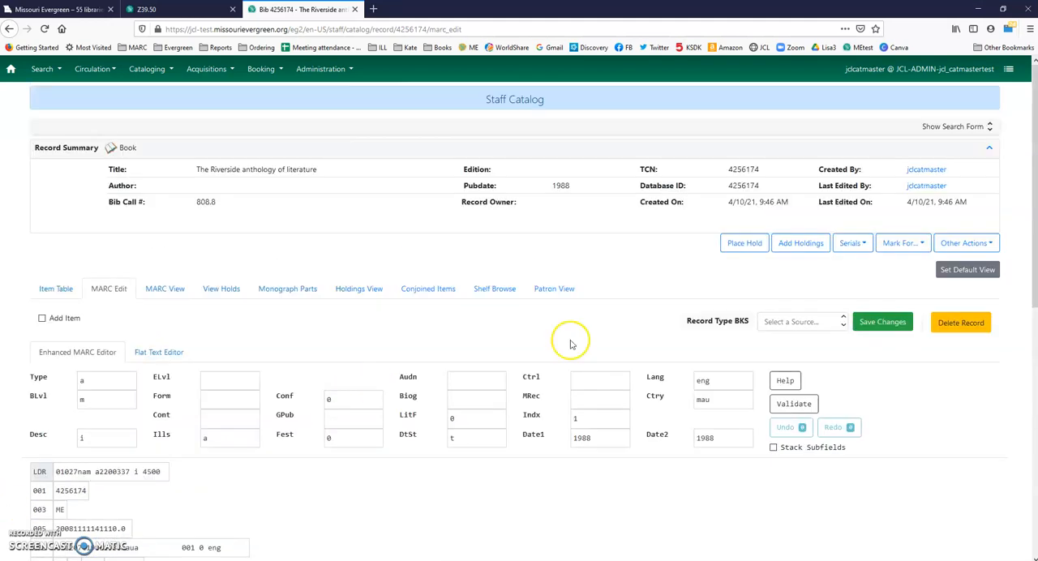
Step: Set the Ctry fixed field to mou and the Indx fixed field to 0
{"action": "double_click", "coordinate": [715, 399]}
{"action": "type", "text": "mou"}
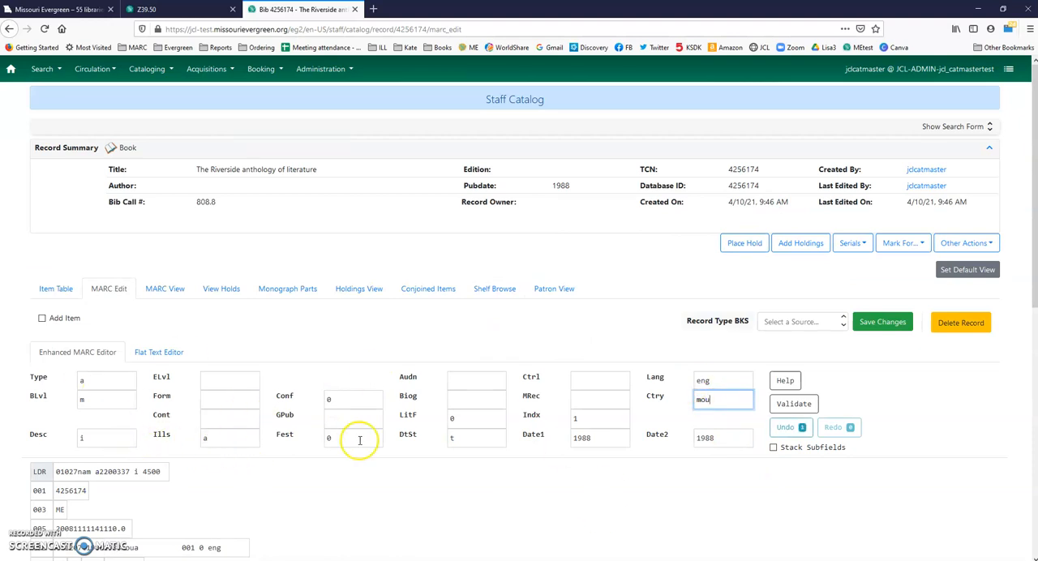
{"action": "left_click", "coordinate": [609, 418]}
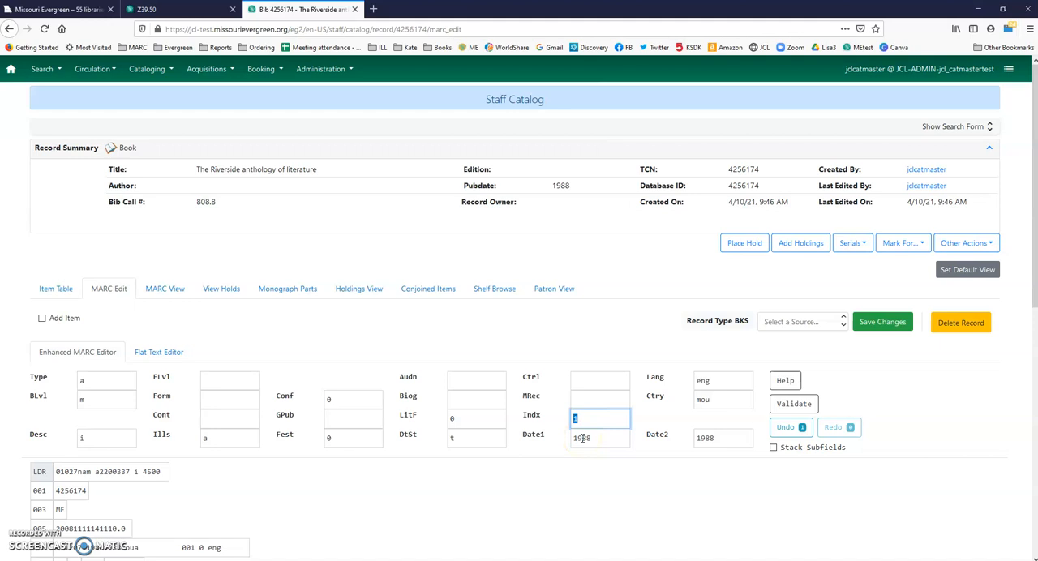
{"action": "type", "text": "0"}
{"action": "left_click", "coordinate": [464, 419]}
{"action": "left_click", "coordinate": [592, 417]}
Step: Clear the illustrations code from the Ills fixed field
{"action": "key", "text": "Tab"}
Step: Set the Date1 fixed field to 2020 and clear the Date2 fixed field
{"action": "key", "text": "Tab"}
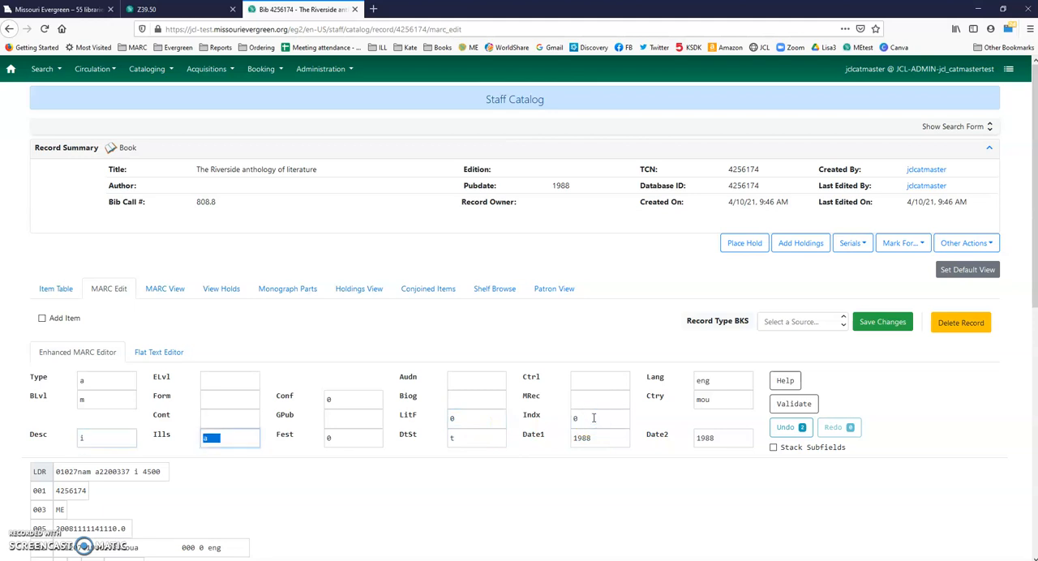
{"action": "key", "text": "BackSpace"}
{"action": "key", "text": "Tab"}
{"action": "key", "text": "Tab"}
{"action": "key", "text": "Tab"}
{"action": "key", "text": "shift+Tab"}
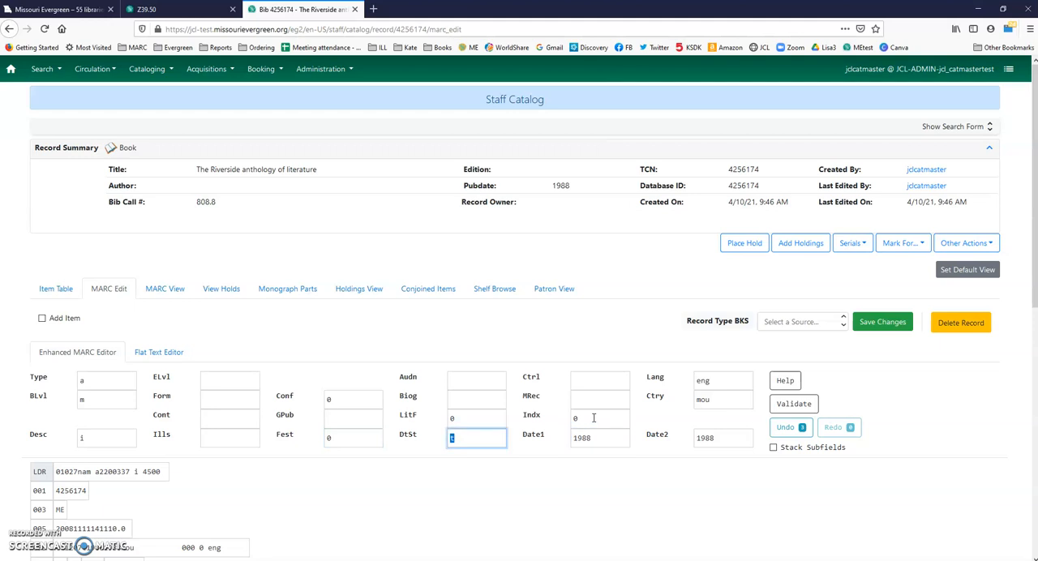
{"action": "key", "text": "Tab"}
{"action": "type", "text": "202"}
{"action": "type", "text": "5"}
{"action": "key", "text": "shift+Tab"}
{"action": "key", "text": "Tab"}
{"action": "type", "text": "2020"}
{"action": "key", "text": "Tab"}
{"action": "key", "text": "BackSpace"}
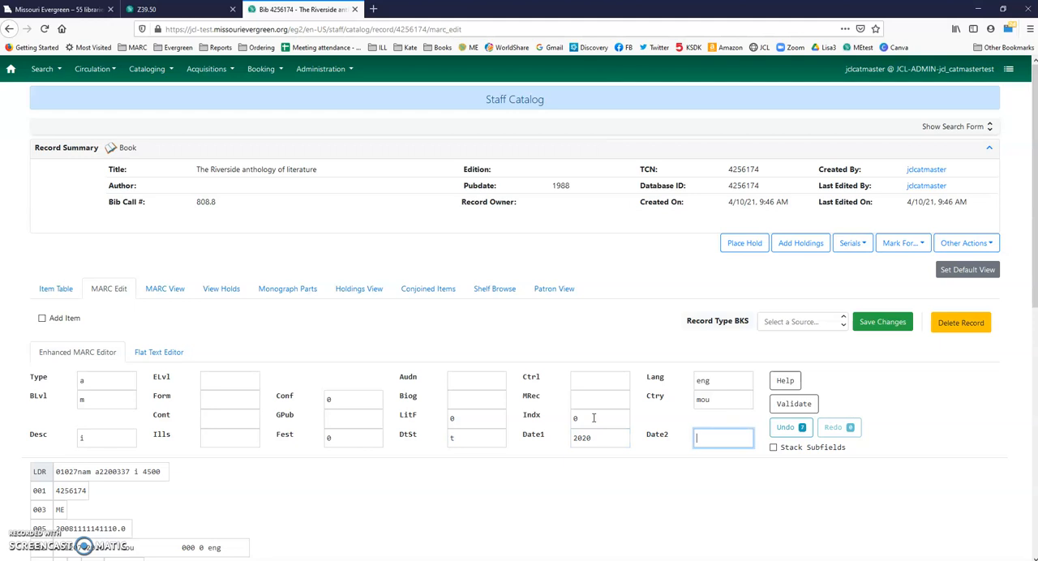
Step: Delete the 010 and 019 fields from the record
{"action": "scroll", "coordinate": [594, 420], "scroll_direction": "down", "scroll_amount": 2}
{"action": "left_click", "coordinate": [556, 442]}
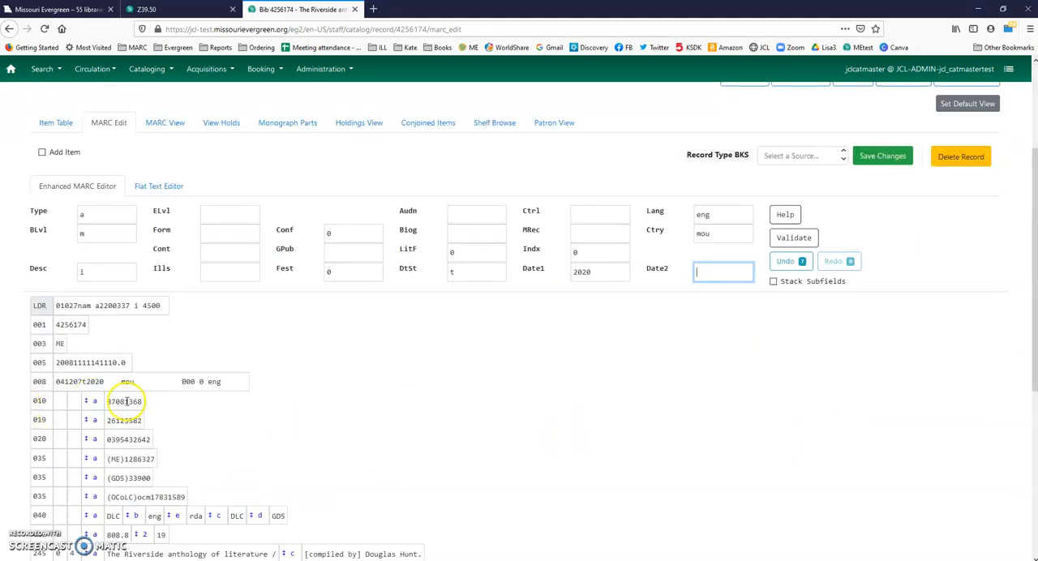
{"action": "scroll", "coordinate": [145, 336], "scroll_direction": "down", "scroll_amount": 1}
{"action": "scroll", "coordinate": [144, 336], "scroll_direction": "down", "scroll_amount": 3}
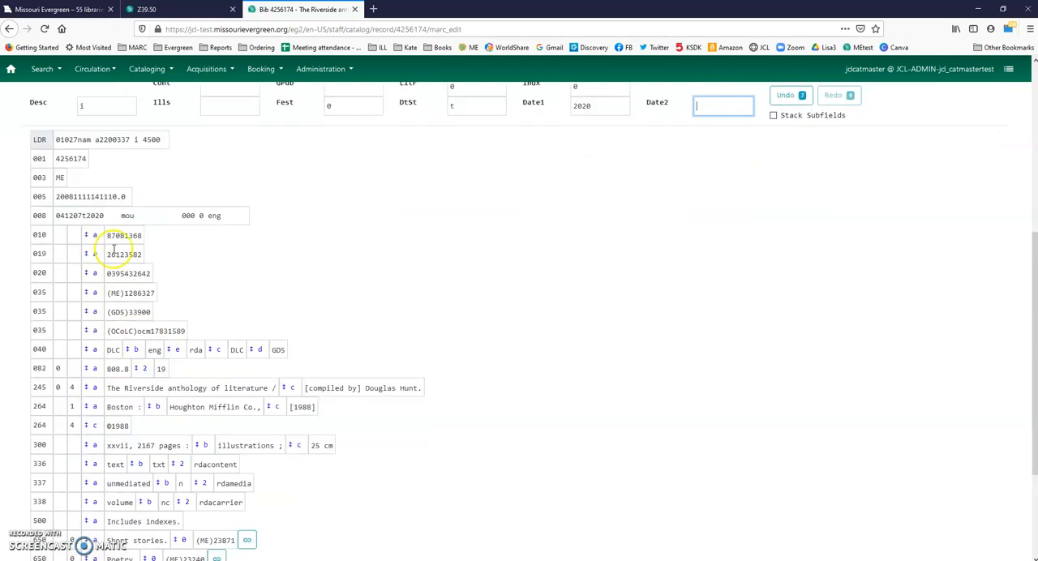
{"action": "scroll", "coordinate": [133, 253], "scroll_direction": "up", "scroll_amount": 2}
{"action": "scroll", "coordinate": [132, 257], "scroll_direction": "down", "scroll_amount": 2}
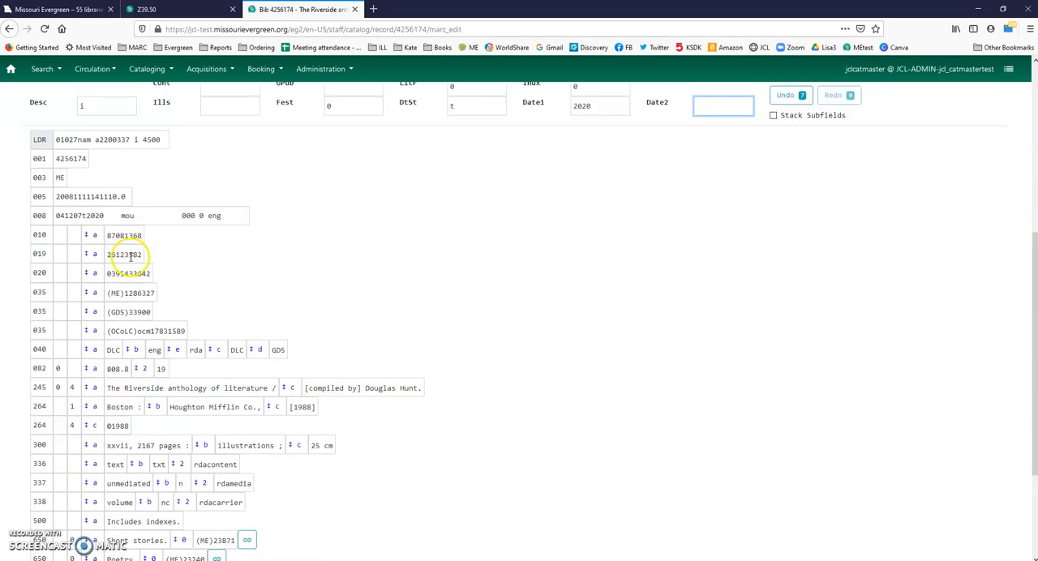
{"action": "left_click_drag", "start_coordinate": [120, 236], "coordinate": [107, 236]}
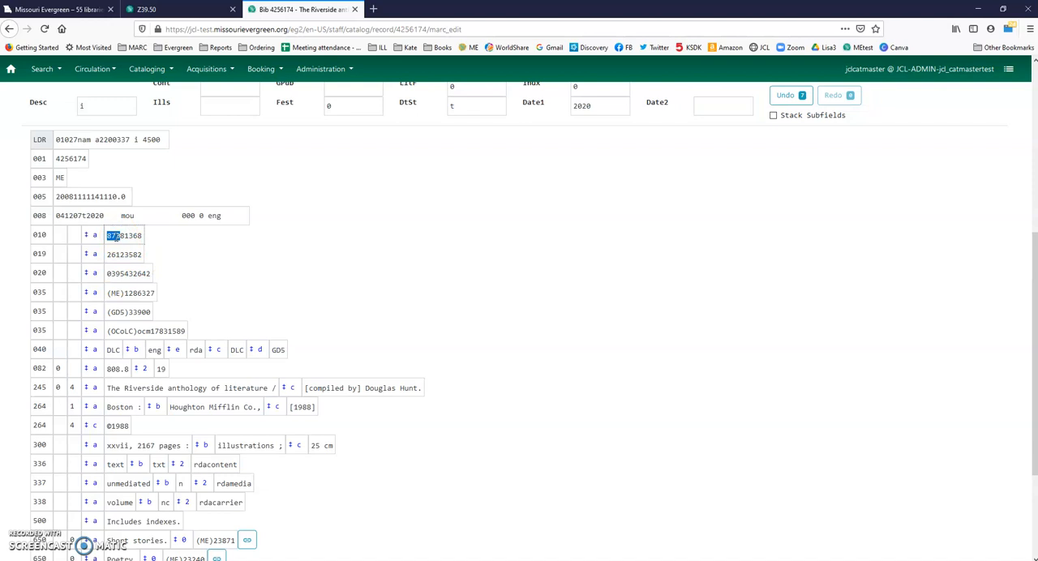
{"action": "key", "text": "ctrl+Delete"}
{"action": "key", "text": "ctrl+Delete"}
{"action": "key", "text": "Tab"}
{"action": "key", "text": "Tab"}
{"action": "key", "text": "Tab"}
{"action": "key", "text": "Tab"}
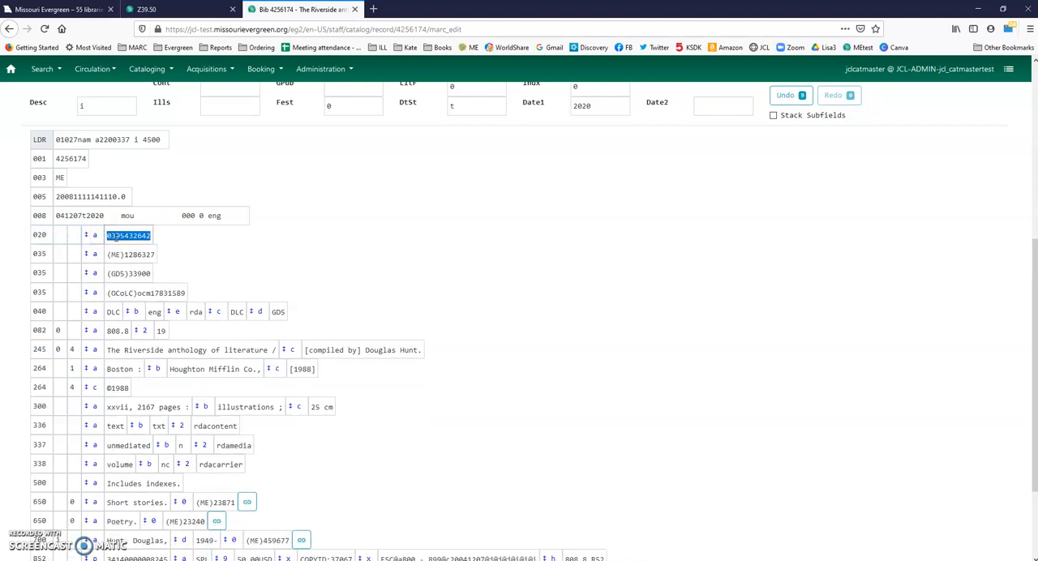
{"action": "type", "text": "9781631104329"}
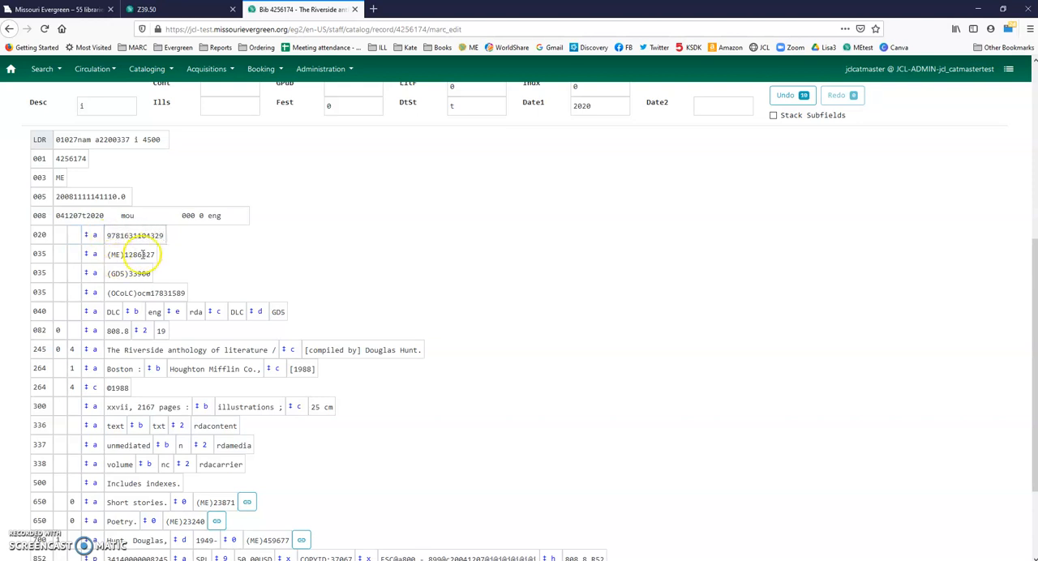
Step: Delete the (GDS) and (OCoLC) 035 fields and set the remaining 035 field to (ME)4256174
{"action": "triple_click", "coordinate": [126, 274]}
{"action": "key", "text": "ctrl+Delete"}
{"action": "left_click", "coordinate": [142, 255]}
{"action": "left_click", "coordinate": [144, 254]}
{"action": "left_click", "coordinate": [148, 255]}
{"action": "key", "text": "BackSpace"}
{"action": "key", "text": "BackSpace"}
{"action": "key", "text": "BackSpace"}
{"action": "key", "text": "BackSpace"}
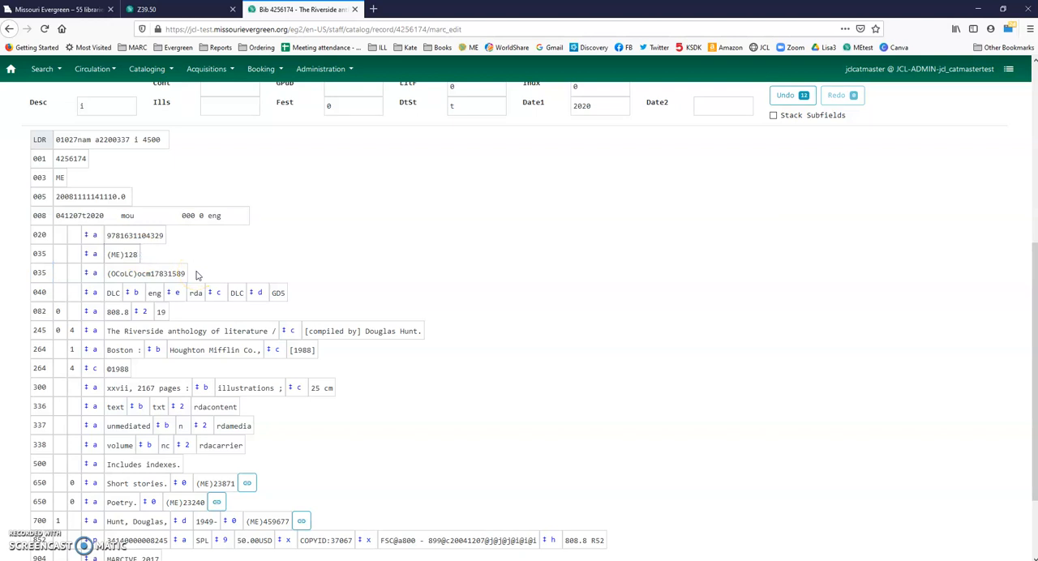
{"action": "key", "text": "BackSpace"}
{"action": "key", "text": "BackSpace"}
{"action": "key", "text": "BackSpace"}
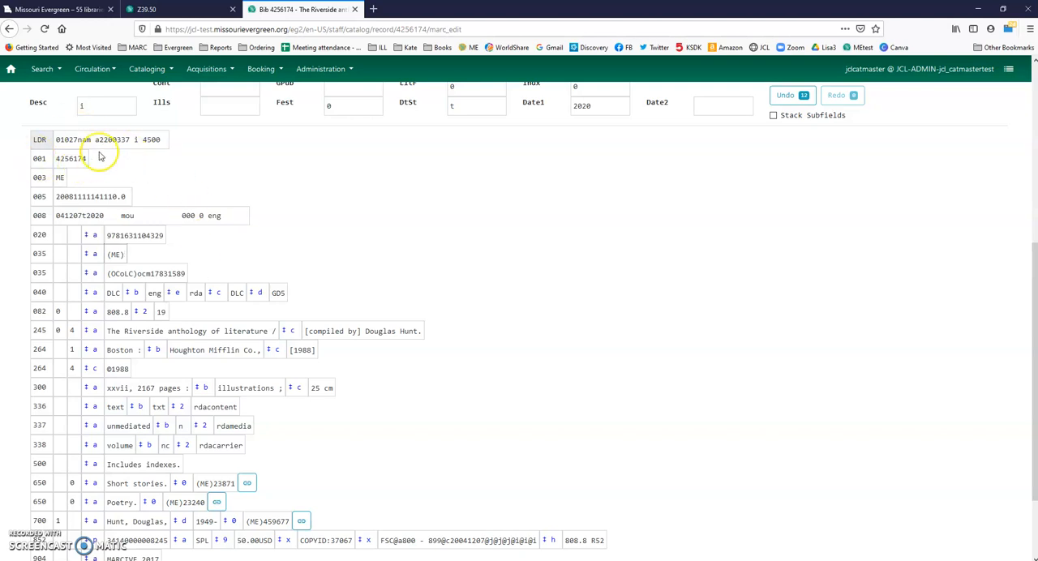
{"action": "type", "text": "4256174"}
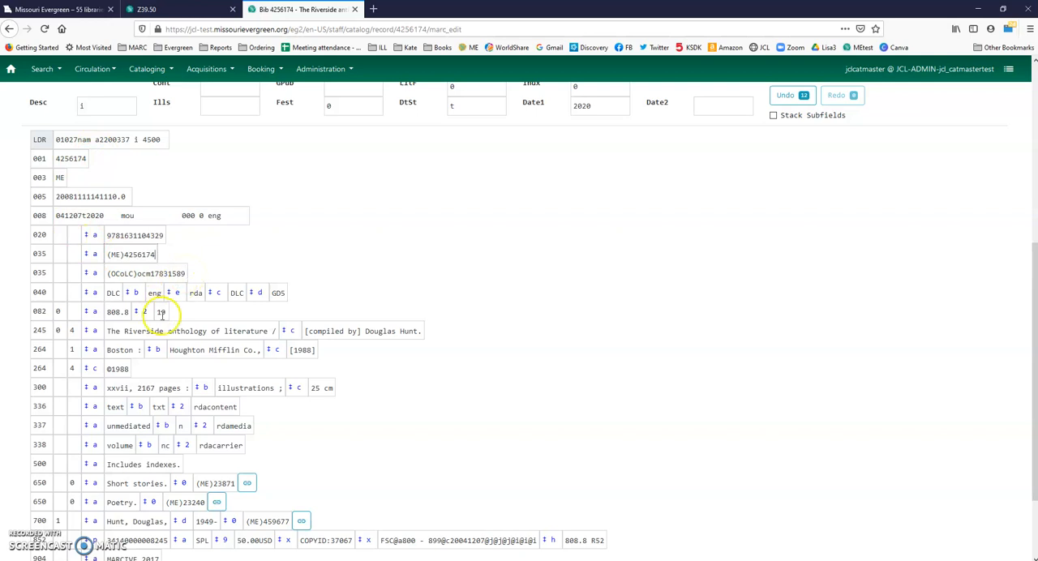
{"action": "triple_click", "coordinate": [179, 273]}
{"action": "key", "text": "ctrl+Delete"}
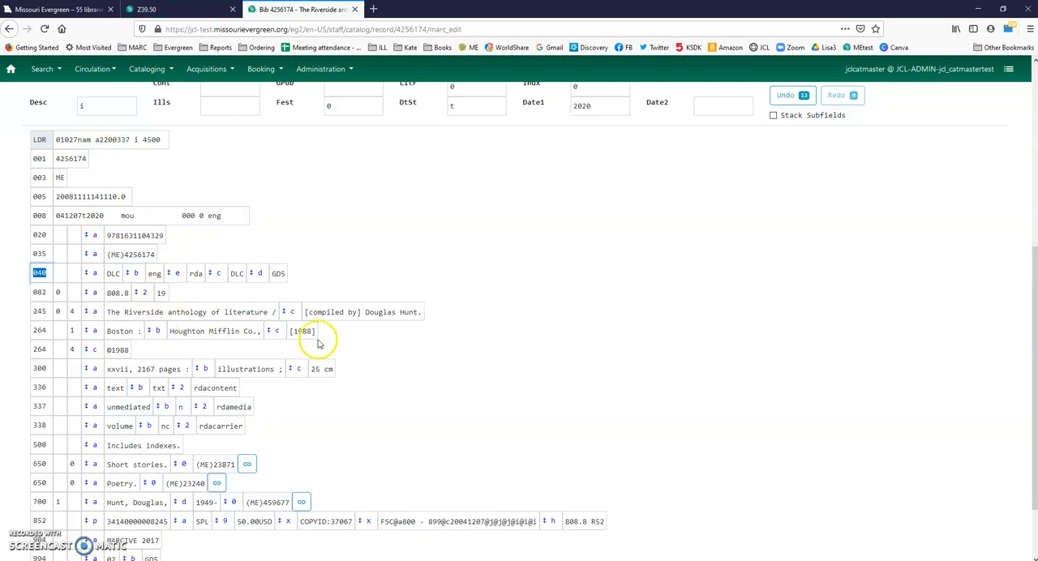
Step: Set subfield a of the 040 field to MJ8 and delete its subfields c and d
{"action": "double_click", "coordinate": [278, 273]}
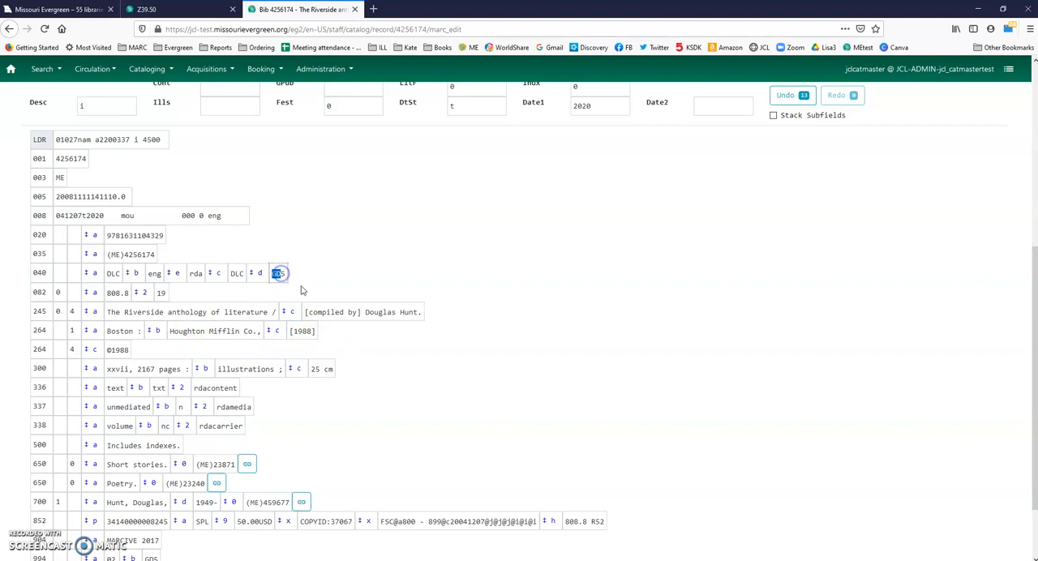
{"action": "type", "text": "5"}
{"action": "key", "text": "shift+Tab"}
{"action": "key", "text": "shift+Tab"}
{"action": "key", "text": "shift+Tab"}
{"action": "key", "text": "shift+Tab"}
{"action": "key", "text": "shift+Tab"}
{"action": "key", "text": "shift+Tab"}
{"action": "key", "text": "shift+Tab"}
{"action": "key", "text": "shift+Tab"}
{"action": "type", "text": "MJ8"}
{"action": "key", "text": "Tab"}
{"action": "key", "text": "Tab"}
{"action": "key", "text": "Tab"}
{"action": "key", "text": "Tab"}
{"action": "key", "text": "Tab"}
{"action": "key", "text": "Tab"}
{"action": "key", "text": "ctrl+Delete"}
{"action": "left_click", "coordinate": [237, 270]}
{"action": "key", "text": "ctrl+Delete"}
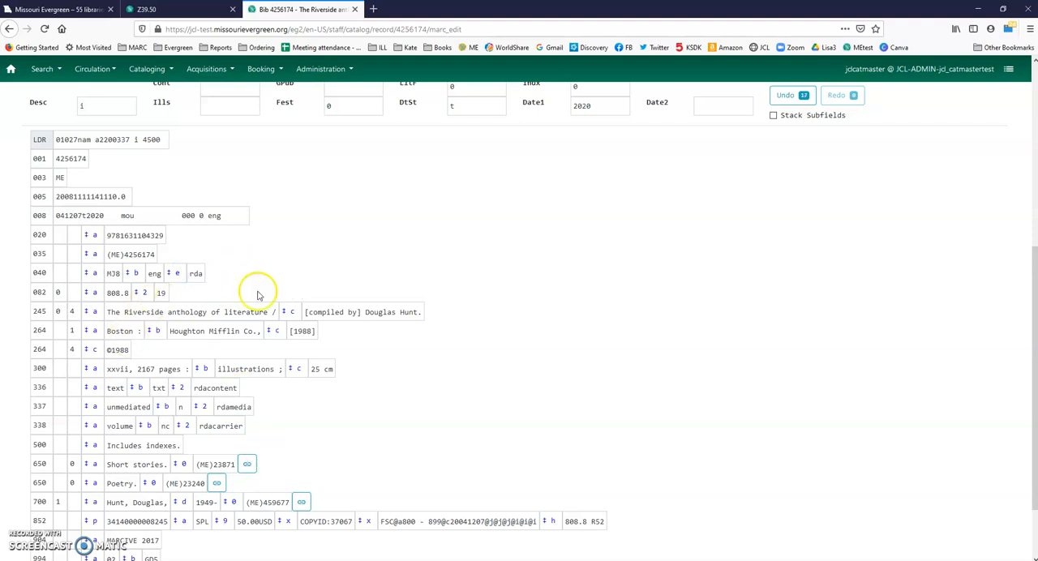
{"action": "double_click", "coordinate": [113, 293]}
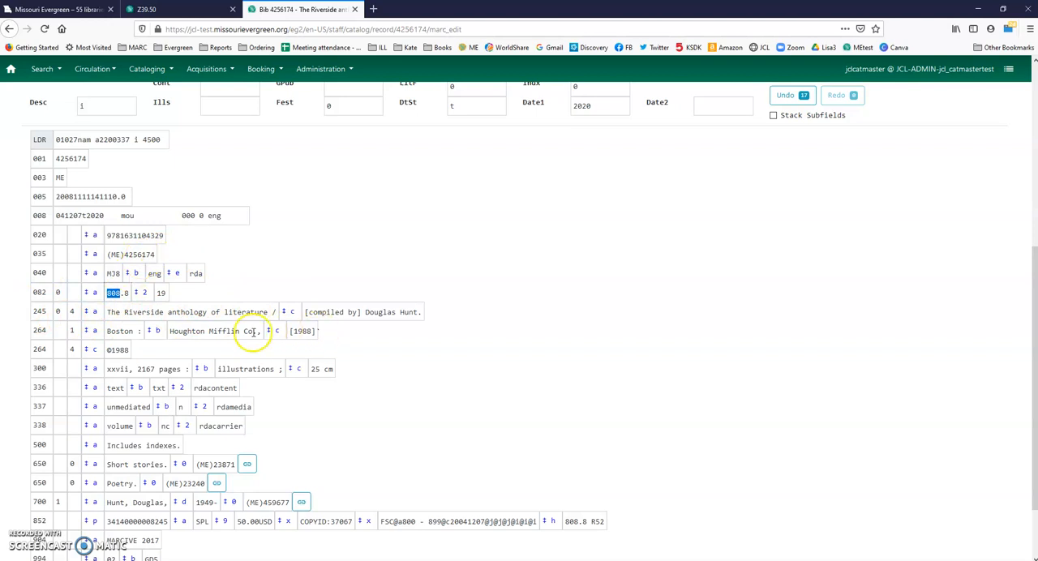
{"action": "scroll", "coordinate": [298, 383], "scroll_direction": "down", "scroll_amount": 3}
{"action": "scroll", "coordinate": [300, 392], "scroll_direction": "up", "scroll_amount": 4}
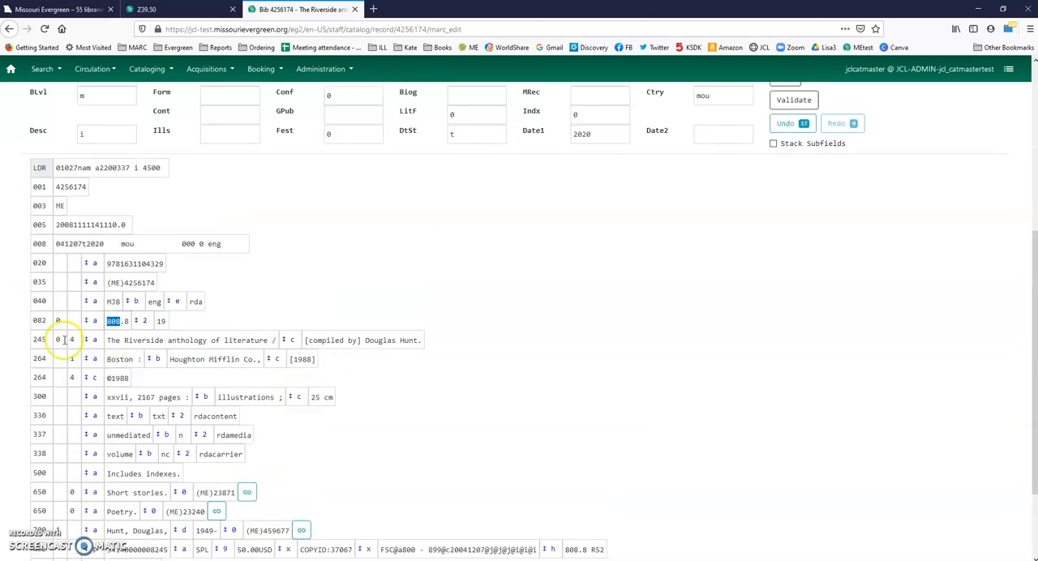
{"action": "double_click", "coordinate": [39, 340]}
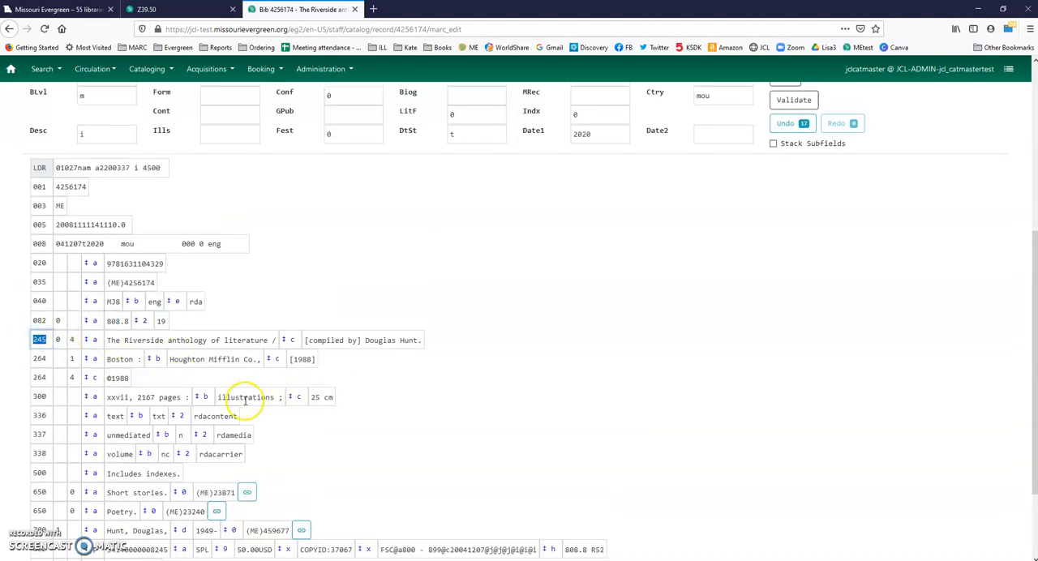
{"action": "key", "text": "Tab"}
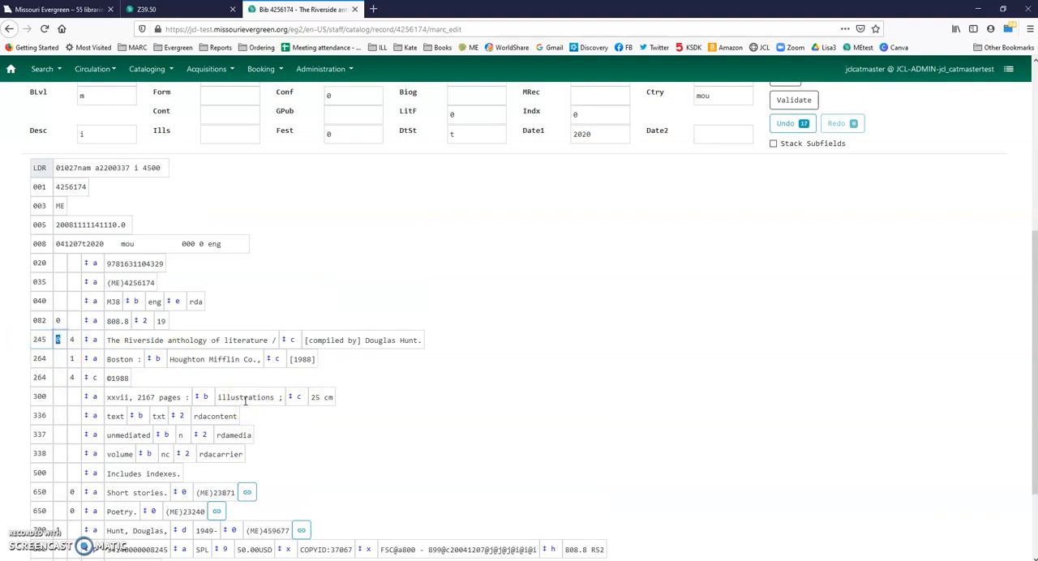
Step: Add a 100 field below the 082 field with first indicator 1 and the author's inverted name in subfield a
{"action": "double_click", "coordinate": [161, 321]}
{"action": "key", "text": "ctrl+Return"}
{"action": "type", "text": "100"}
{"action": "key", "text": "Tab"}
{"action": "key", "text": "Tab"}
{"action": "key", "text": "Tab"}
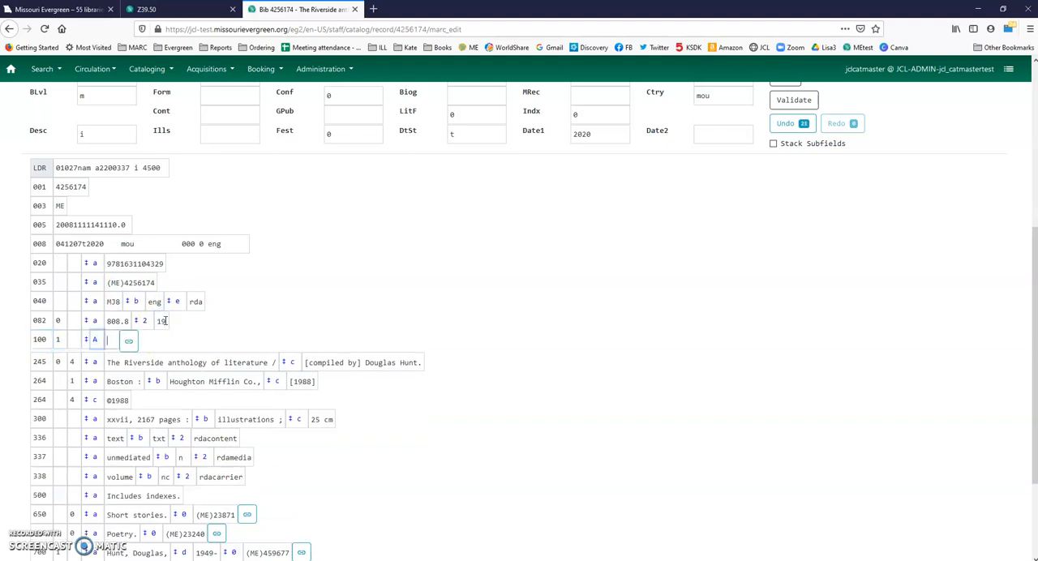
{"action": "type", "text": "a"}
{"action": "key", "text": "Tab"}
{"action": "type", "text": "Justice, "}
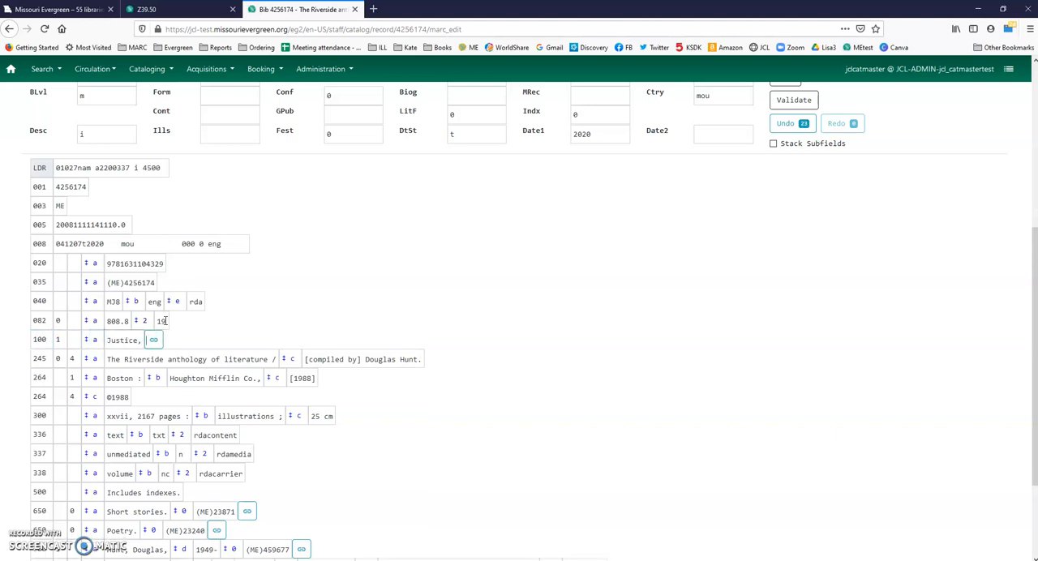
{"action": "type", "text": "Amanda."}
{"action": "key", "text": "Tab"}
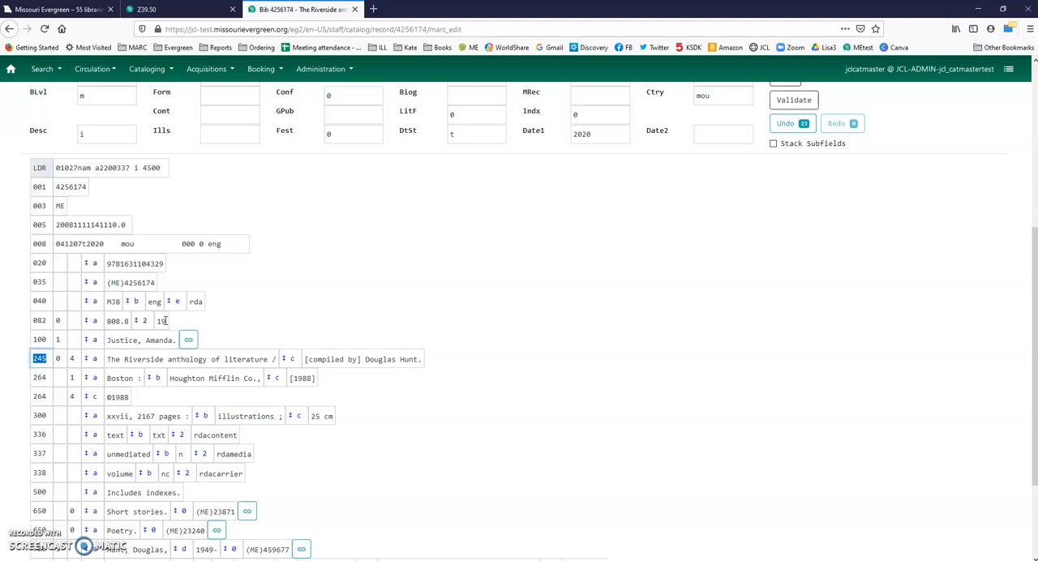
Step: Set the 245 field's first indicator to 1 and second indicator to 0
{"action": "key", "text": "Tab"}
{"action": "type", "text": "1"}
{"action": "key", "text": "Tab"}
{"action": "type", "text": "0"}
{"action": "key", "text": "Tab"}
{"action": "key", "text": "Tab"}
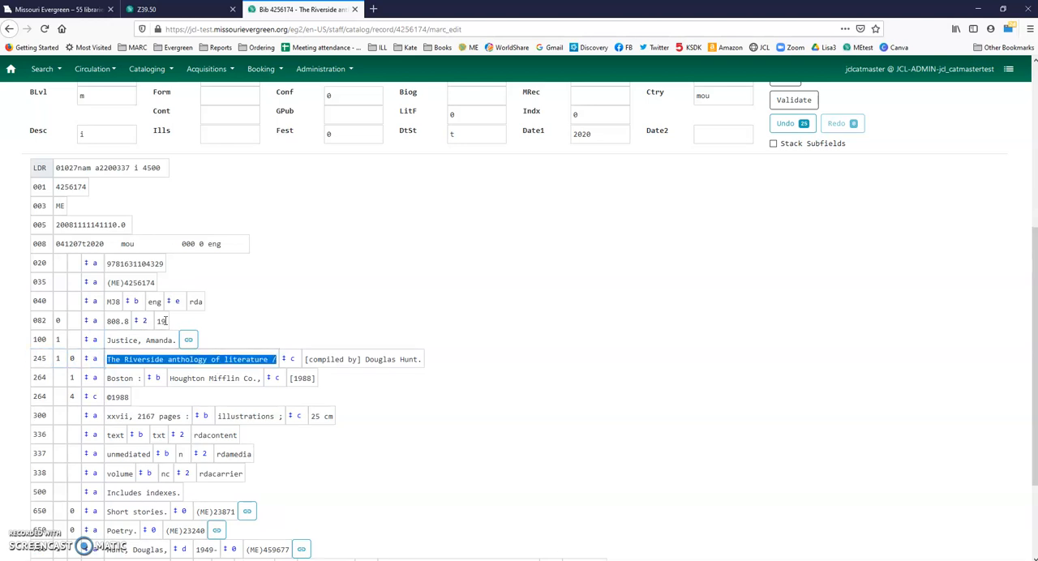
Step: Set the 245 title to "Teardrops on the petals /" and enter the author's name with a period in subfield c
{"action": "key", "text": "BackSpace"}
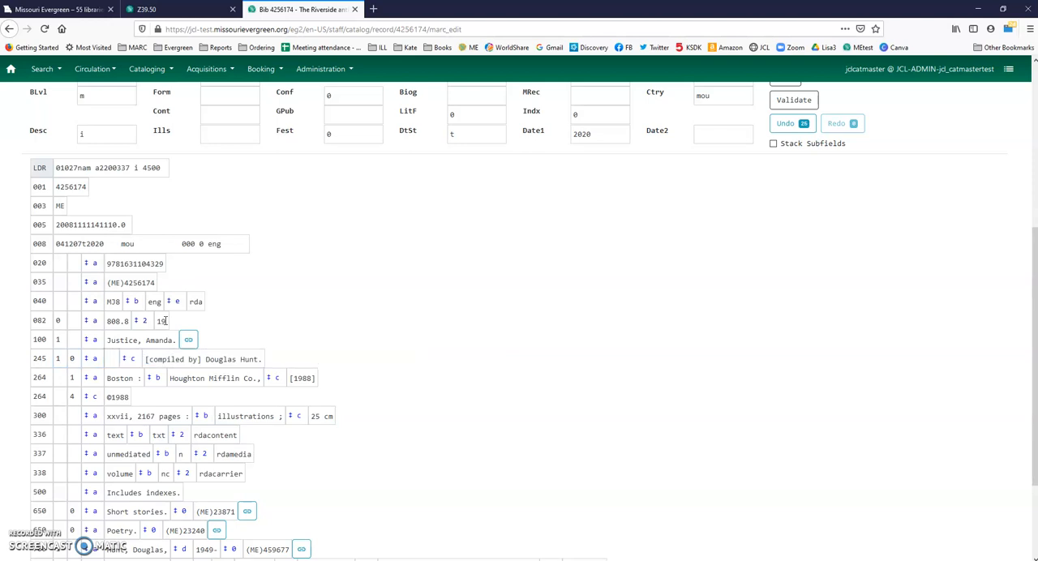
{"action": "type", "text": "Teardrops on the pets"}
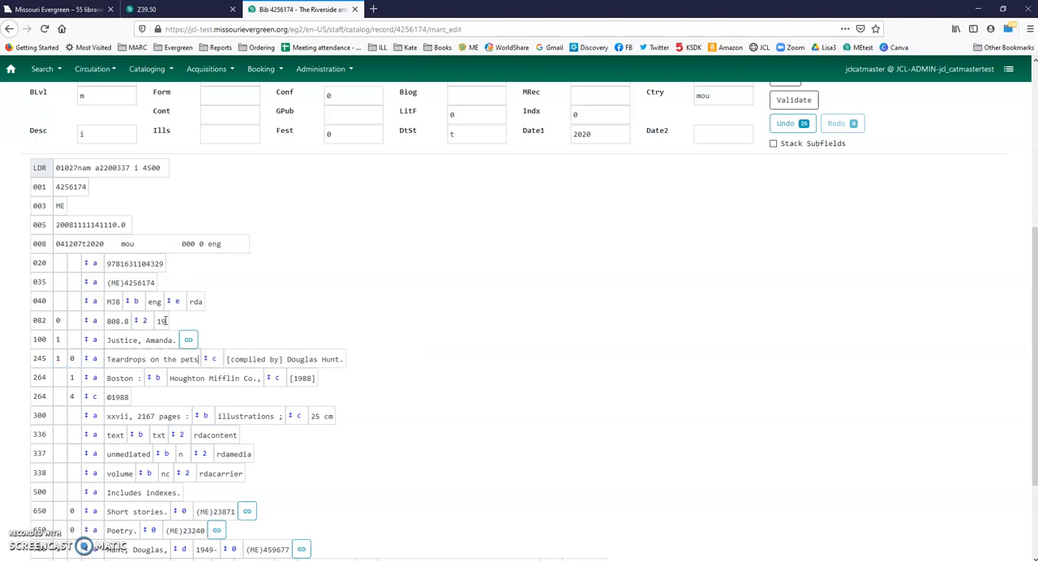
{"action": "key", "text": "BackSpace"}
{"action": "type", "text": "als /"}
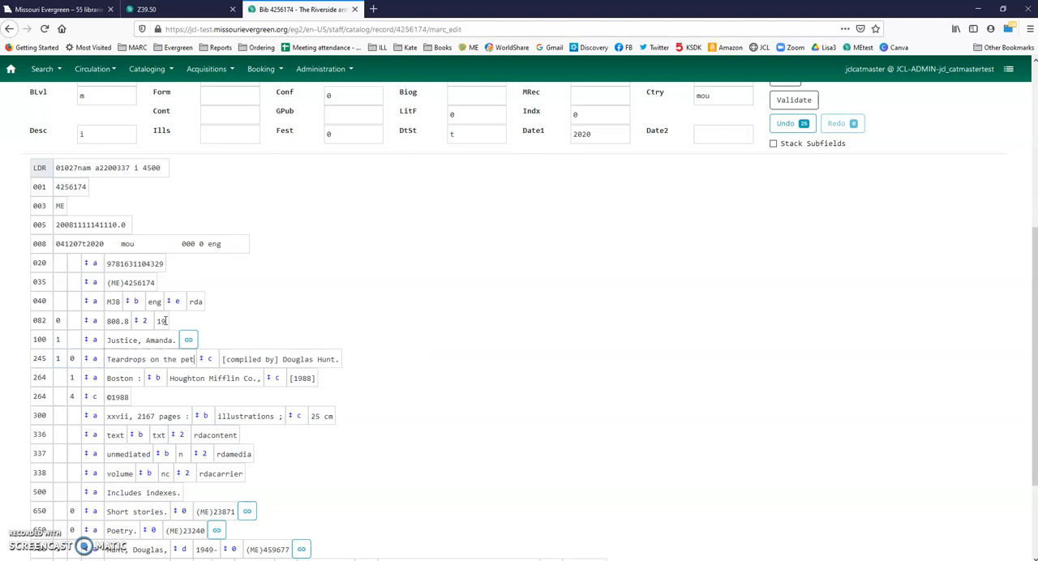
{"action": "key", "text": "Tab"}
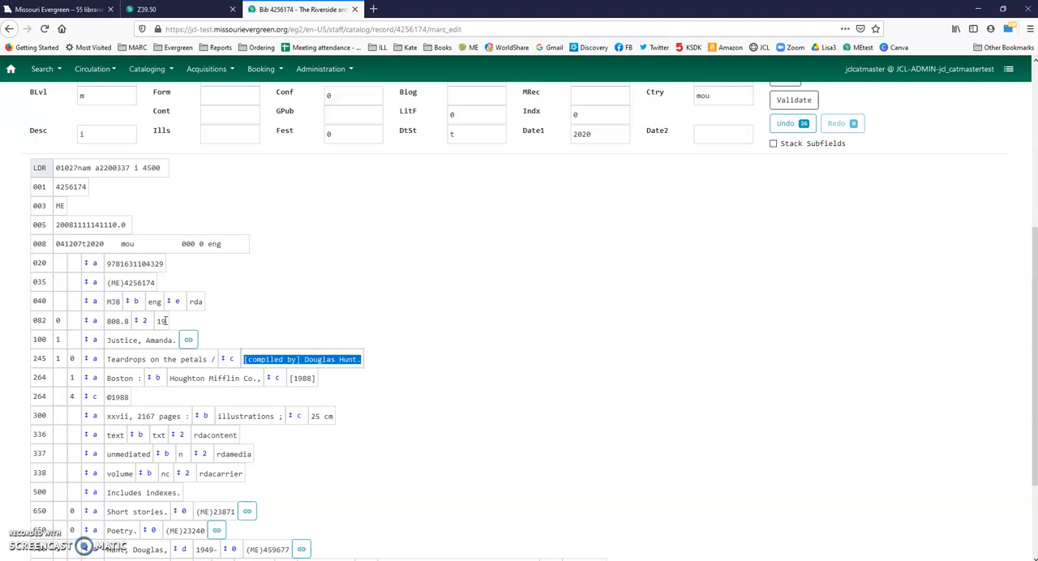
{"action": "type", "text": "Amanda Justice."}
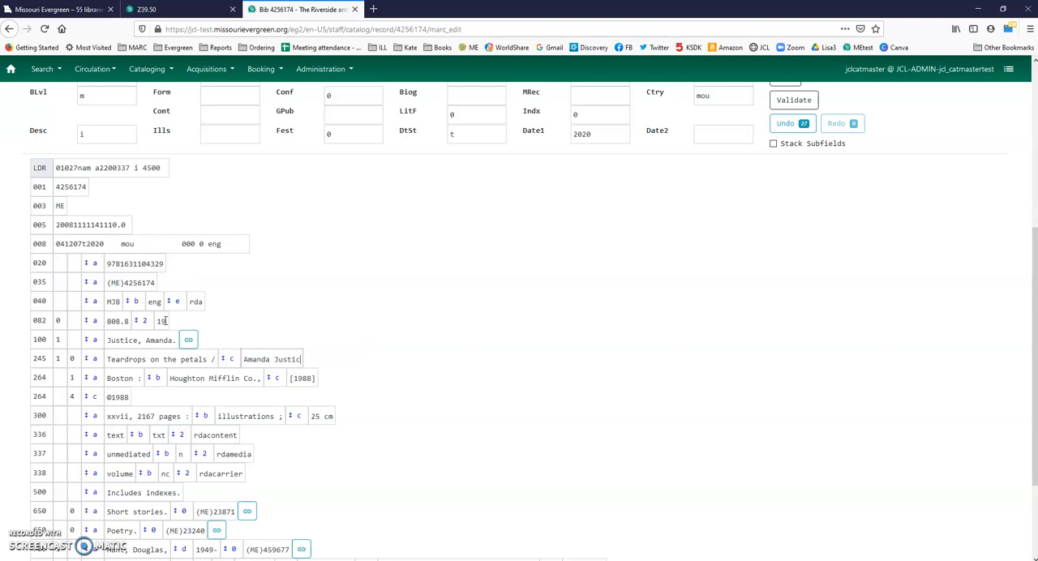
Step: Set the place of publication in the first 264 field to "Chesterfield, MO :"
{"action": "key", "text": "Tab"}
{"action": "key", "text": "Tab"}
{"action": "key", "text": "Tab"}
{"action": "key", "text": "Tab"}
{"action": "key", "text": "Tab"}
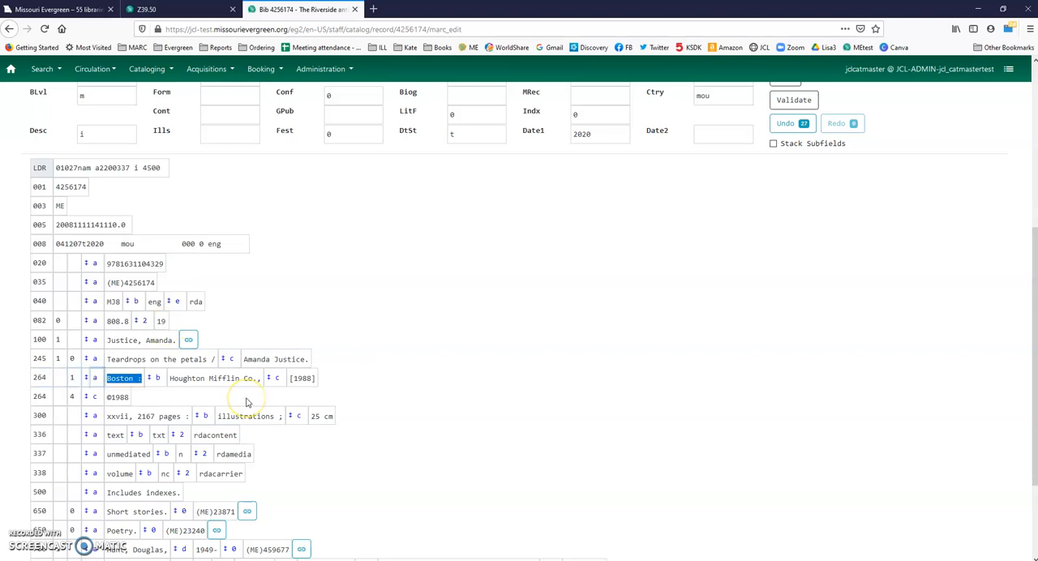
{"action": "type", "text": "Chesterfield, MO"}
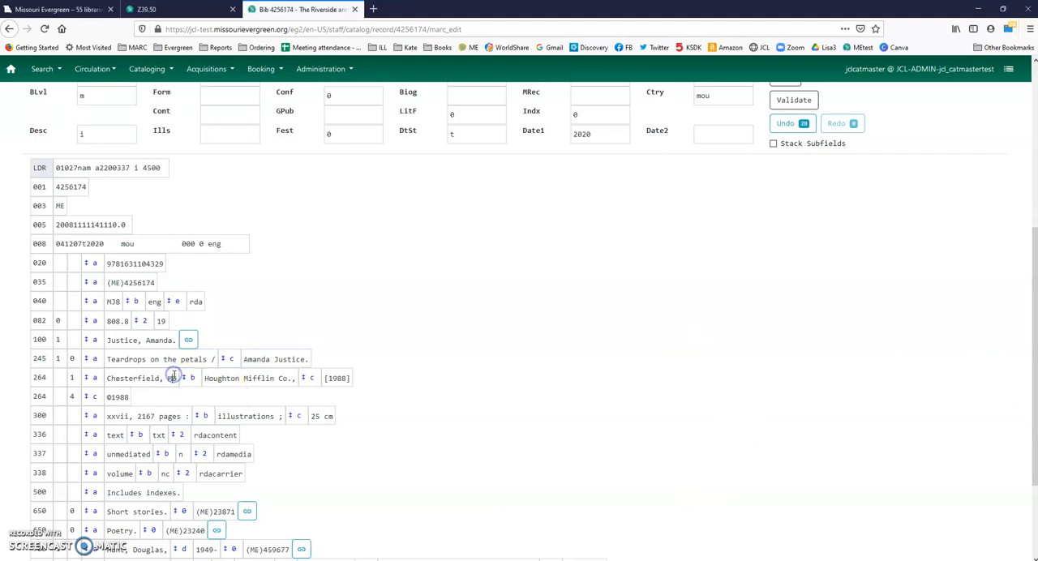
{"action": "type", "text": ":"}
Step: Set the first 264 field's publisher to "[published by author]" and its date to 2020
{"action": "key", "text": "Tab"}
{"action": "key", "text": "Tab"}
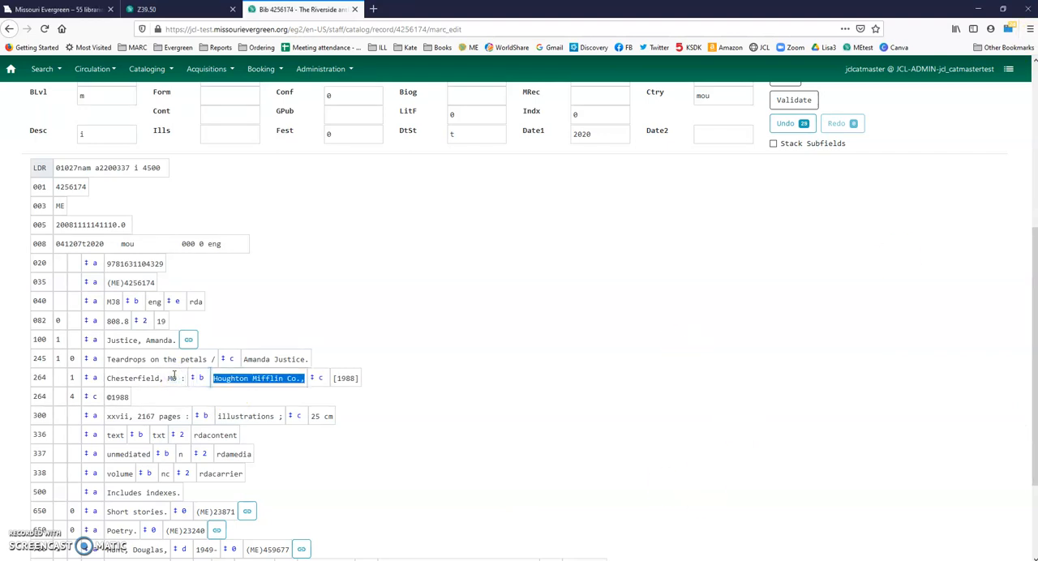
{"action": "type", "text": "[published by author]"}
{"action": "key", "text": "Tab"}
{"action": "type", "text": "2020"}
Step: Delete the second 264 field holding the copyright date and set the 300 field's extent to 49 pages
{"action": "key", "text": "Tab"}
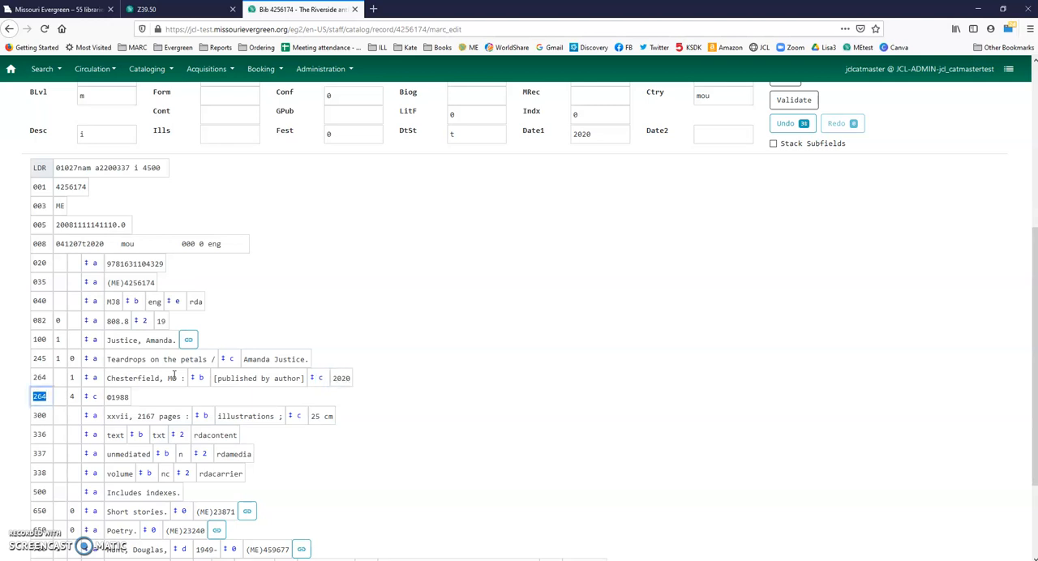
{"action": "key", "text": "ctrl+Delete"}
{"action": "key", "text": "Tab"}
{"action": "key", "text": "Tab"}
{"action": "key", "text": "Tab"}
{"action": "key", "text": "Tab"}
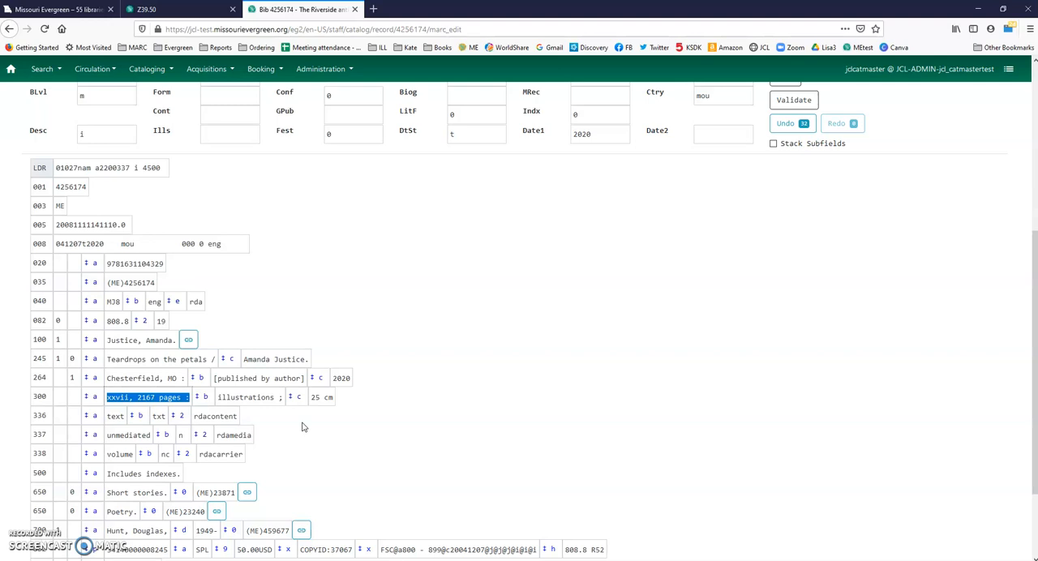
{"action": "key", "text": "Left"}
{"action": "key", "text": "Delete"}
{"action": "key", "text": "Delete"}
{"action": "key", "text": "Delete"}
{"action": "key", "text": "Delete"}
{"action": "key", "text": "Delete"}
{"action": "key", "text": "Delete"}
{"action": "key", "text": "Delete"}
{"action": "key", "text": "Delete"}
{"action": "key", "text": "Delete"}
{"action": "key", "text": "Delete"}
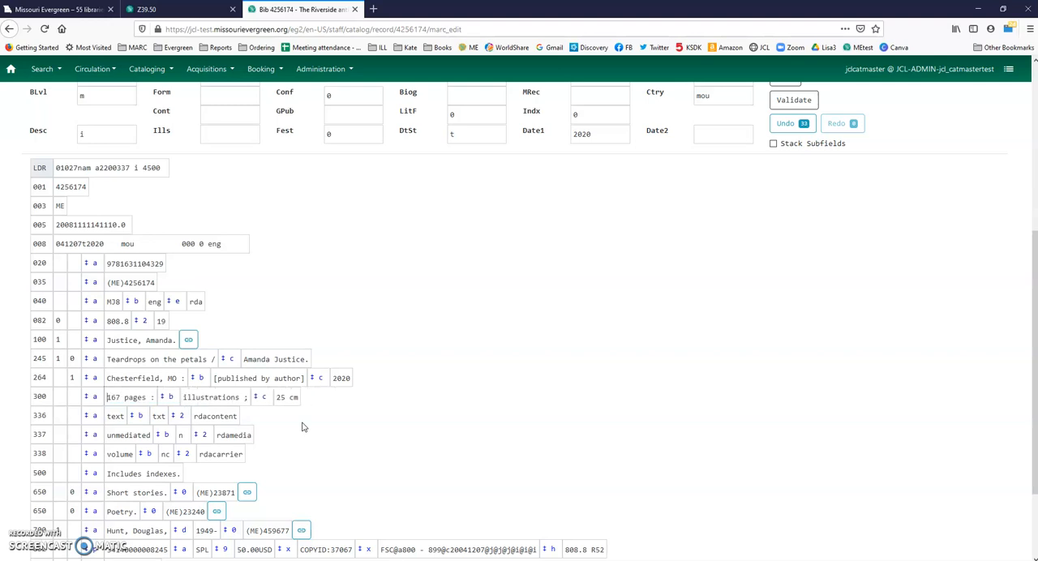
{"action": "key", "text": "Delete"}
{"action": "type", "text": "49"}
Step: Delete the illustrations subfield b from the 300 field and end subfield a with a semicolon instead of a colon
{"action": "key", "text": "Tab"}
{"action": "key", "text": "Tab"}
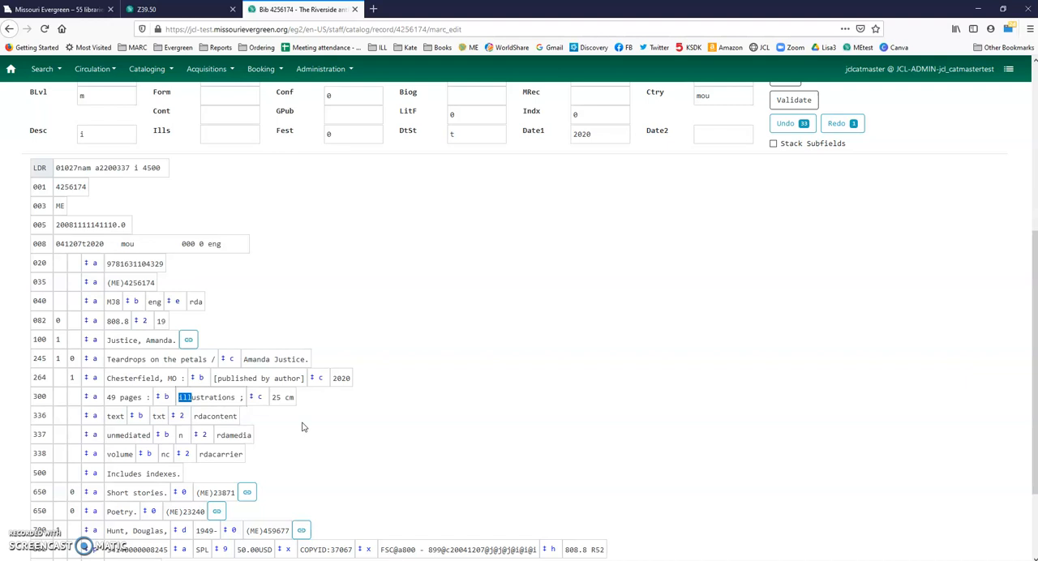
{"action": "key", "text": "shift+Delete"}
{"action": "key", "text": "Tab"}
{"action": "key", "text": "Right"}
{"action": "key", "text": "BackSpace"}
{"action": "key", "text": "BackSpace"}
{"action": "type", "text": ";"}
Step: Set the size in subfield c of the 300 field to 22 cm
{"action": "key", "text": "Tab"}
{"action": "key", "text": "Tab"}
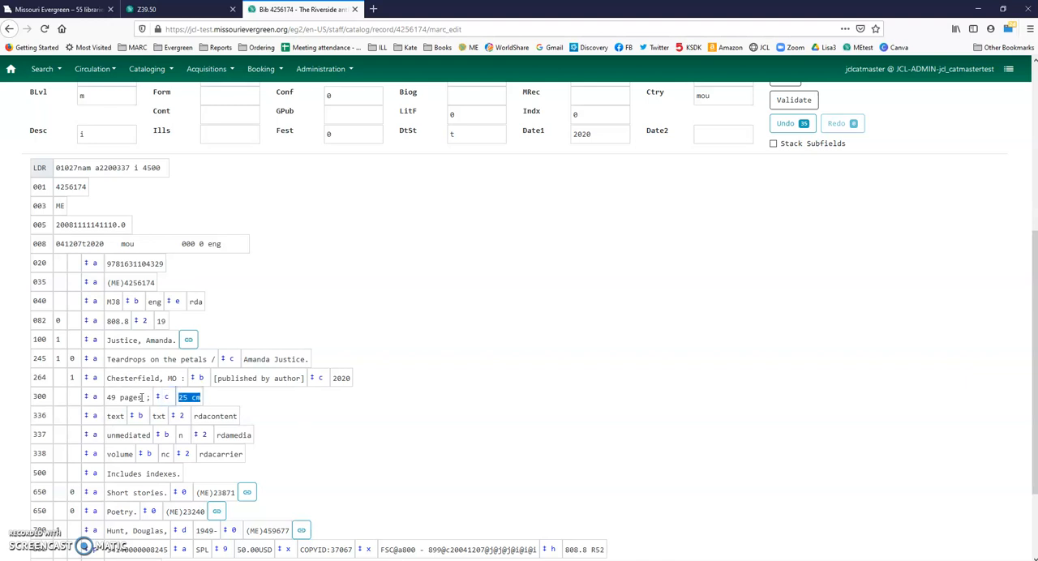
{"action": "key", "text": "Left"}
{"action": "key", "text": "Delete"}
{"action": "key", "text": "Delete"}
{"action": "type", "text": "22"}
Step: Delete the 500 note field "Includes indexes."
{"action": "scroll", "coordinate": [185, 431], "scroll_direction": "down", "scroll_amount": 3}
{"action": "triple_click", "coordinate": [180, 365]}
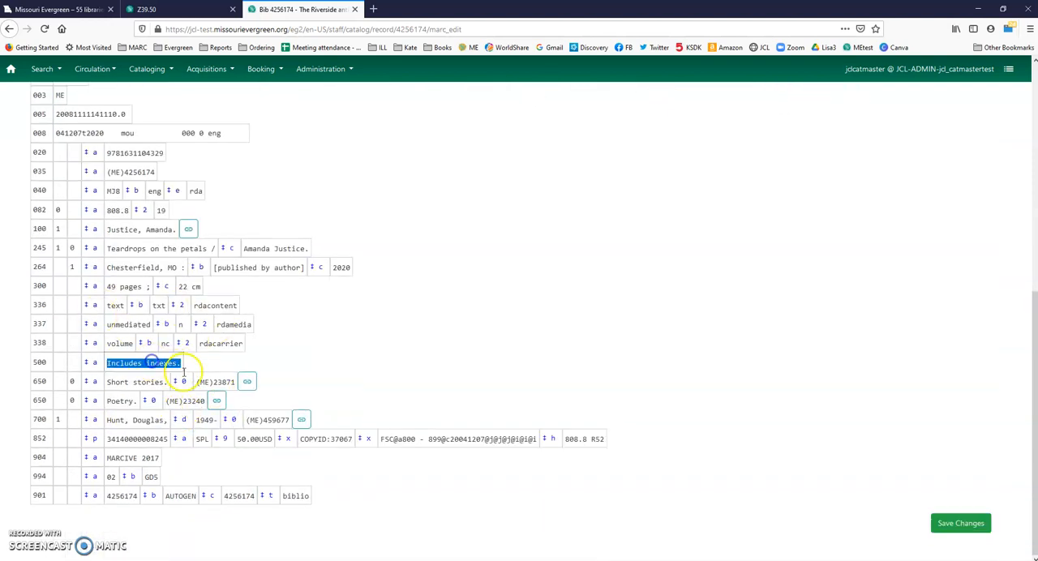
{"action": "key", "text": "ctrl+Delete"}
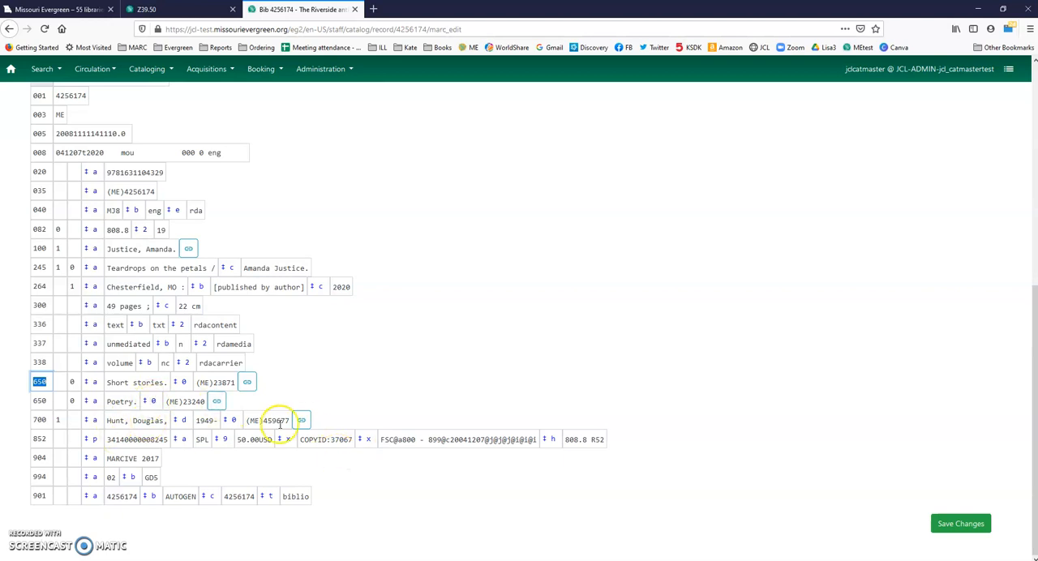
Step: Delete the 700 added author field and the 852, 904 and 994 fields from the record
{"action": "left_click", "coordinate": [148, 420]}
{"action": "key", "text": "ctrl+Delete"}
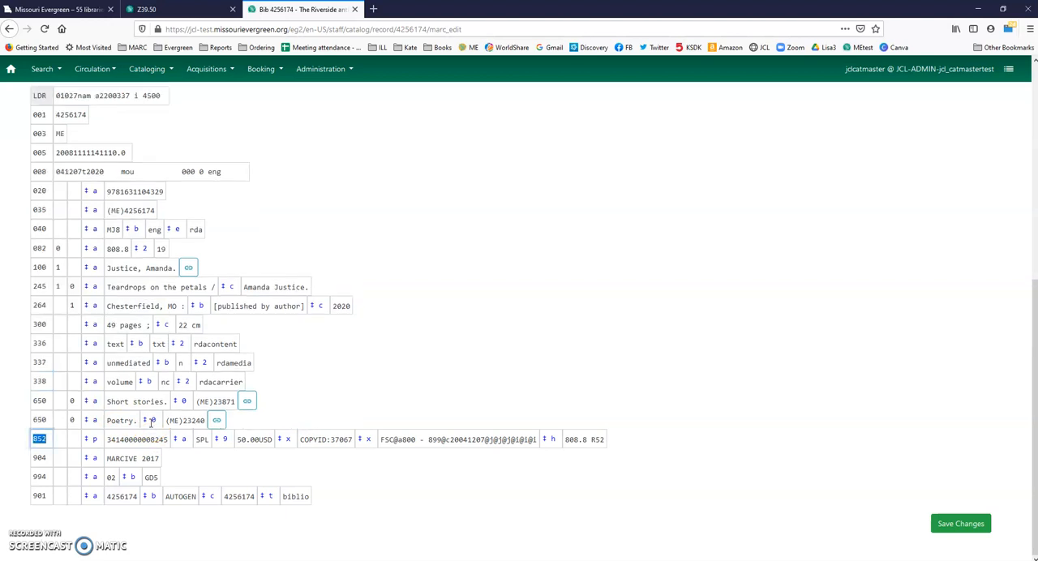
{"action": "key", "text": "ctrl+Delete"}
{"action": "key", "text": "ctrl+Delete"}
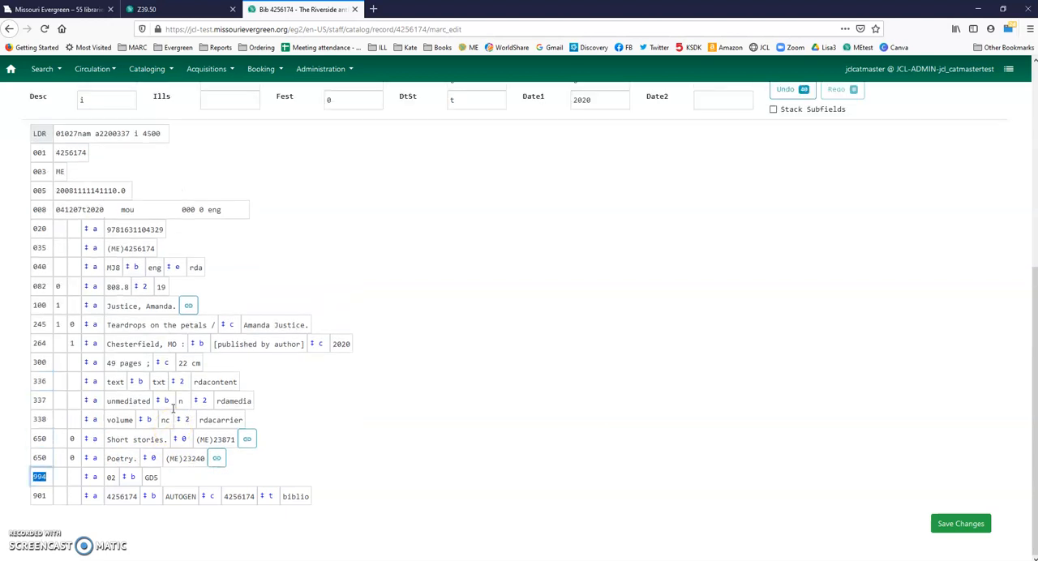
{"action": "key", "text": "ctrl+Delete"}
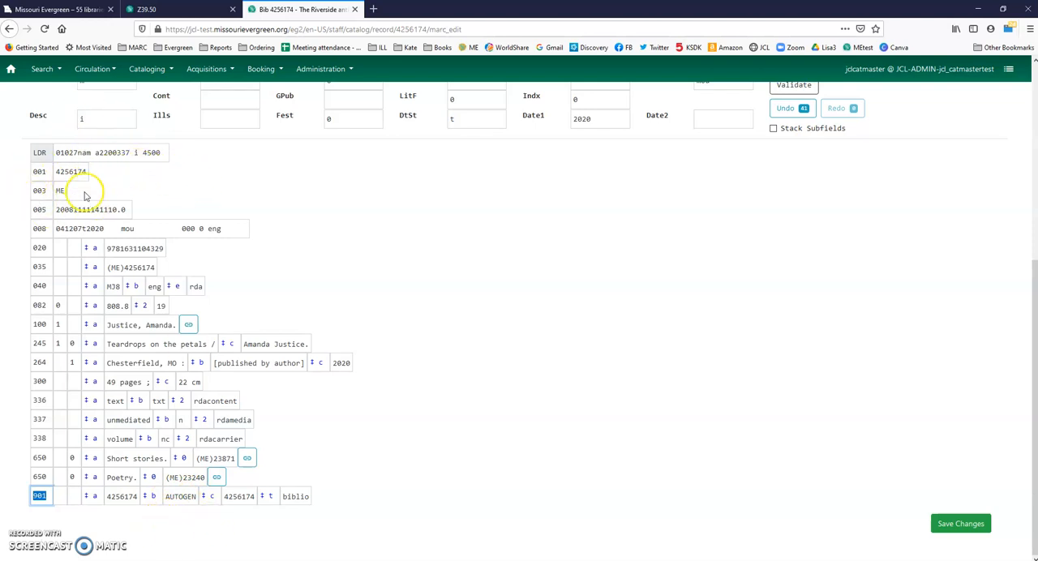
{"action": "left_click_drag", "start_coordinate": [57, 172], "coordinate": [78, 167]}
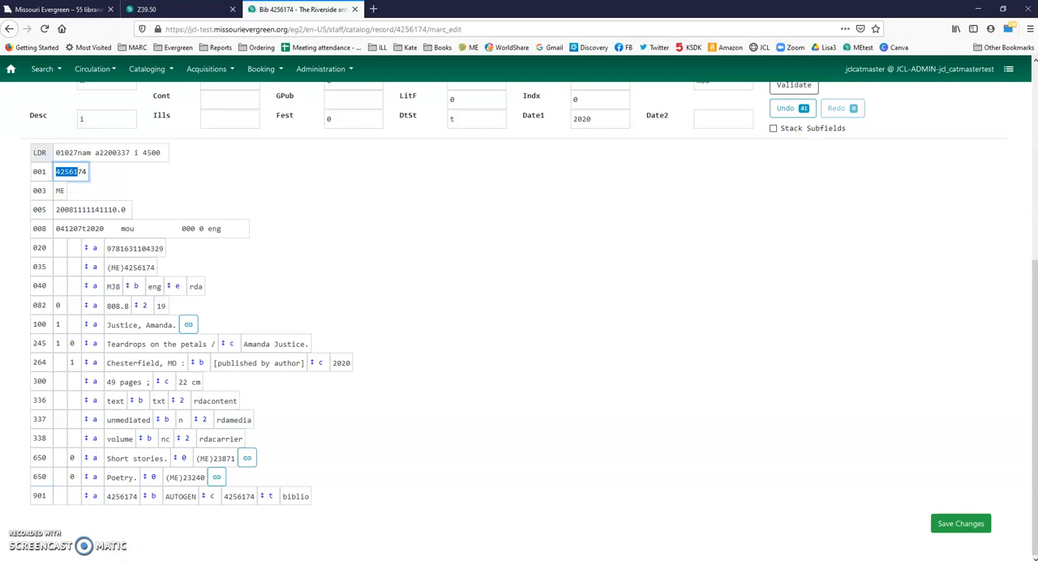
{"action": "double_click", "coordinate": [239, 497]}
{"action": "double_click", "coordinate": [80, 172]}
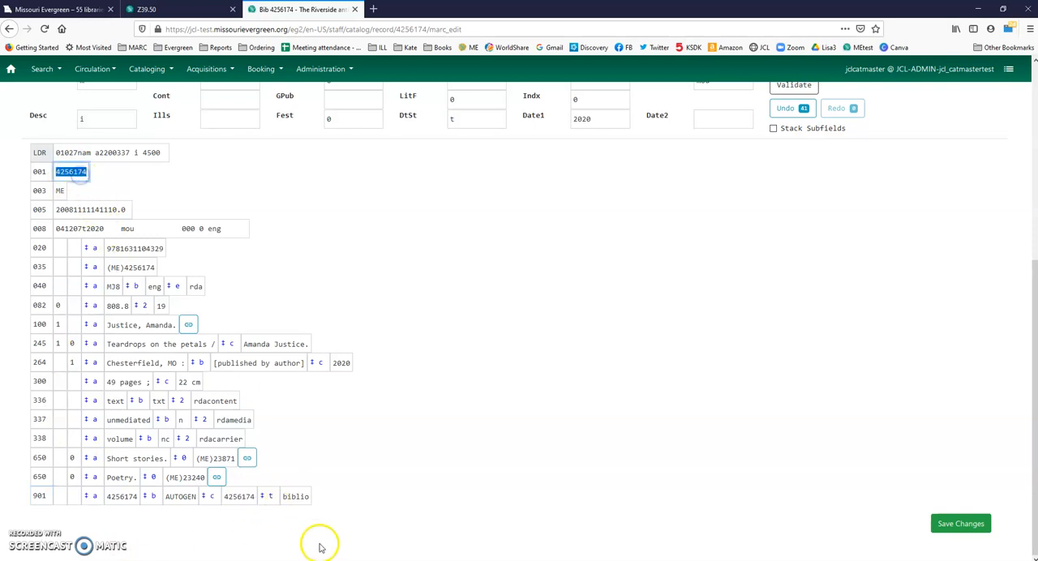
Step: Add a subfield q reading "(paperback)" after the ISBN in the 020 field
{"action": "double_click", "coordinate": [147, 248]}
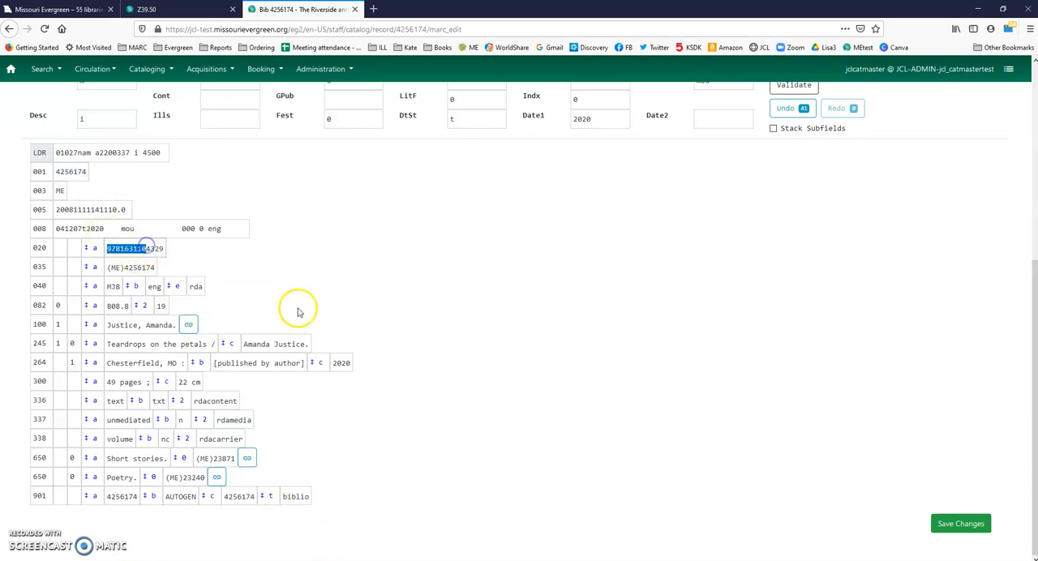
{"action": "key", "text": "ctrl+d"}
{"action": "type", "text": "q"}
{"action": "key", "text": "Tab"}
{"action": "type", "text": "(paperback)"}
{"action": "left_click", "coordinate": [310, 295]}
{"action": "left_click", "coordinate": [304, 294]}
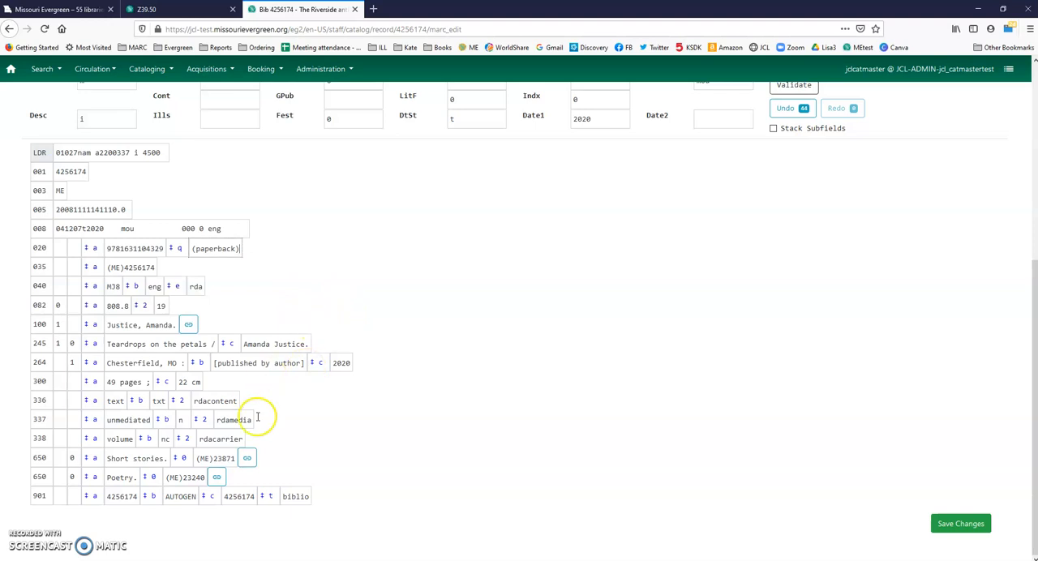
Step: Set the fixed field Audn to e and LitF to p for Poetry
{"action": "scroll", "coordinate": [268, 413], "scroll_direction": "up", "scroll_amount": 3}
{"action": "left_click", "coordinate": [499, 338]}
{"action": "type", "text": "e"}
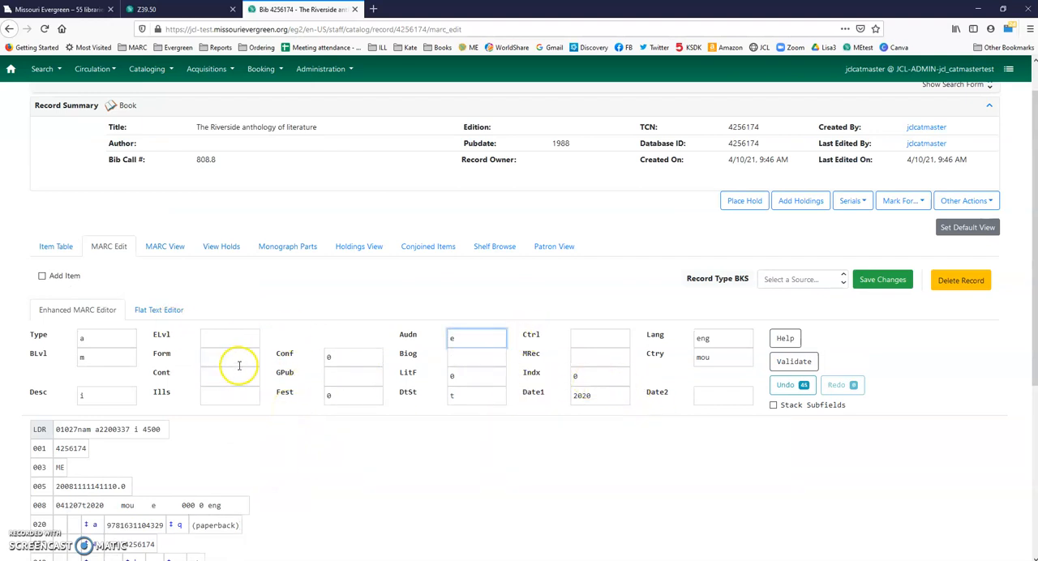
{"action": "left_click", "coordinate": [470, 376]}
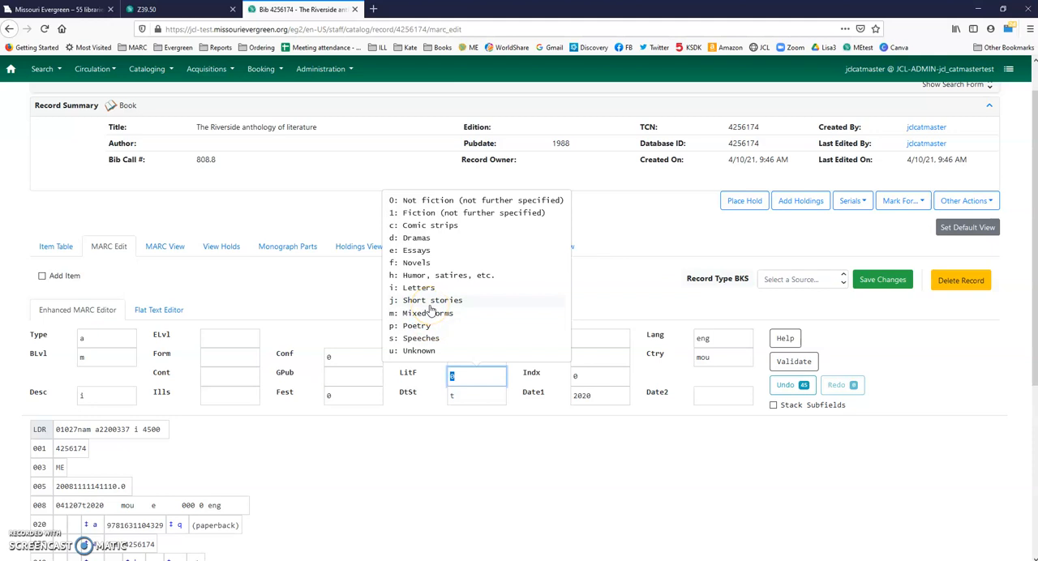
{"action": "type", "text": "p"}
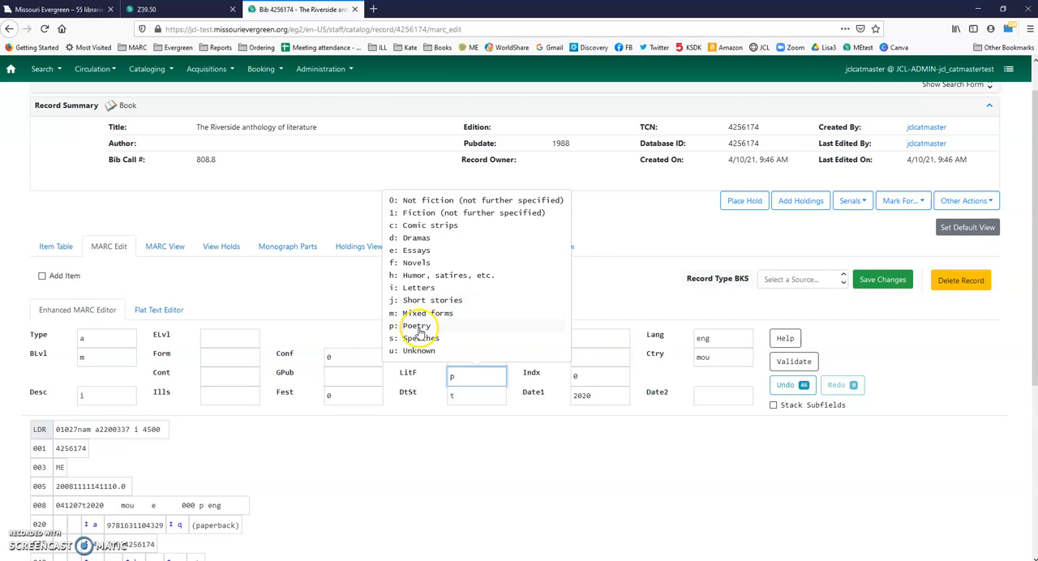
{"action": "left_click", "coordinate": [416, 326]}
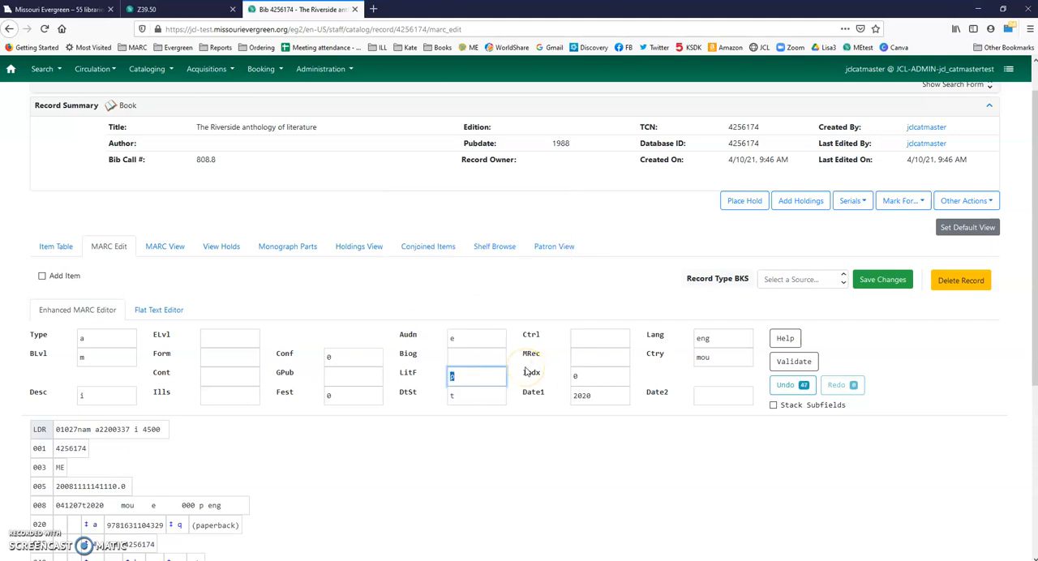
{"action": "left_click", "coordinate": [461, 375]}
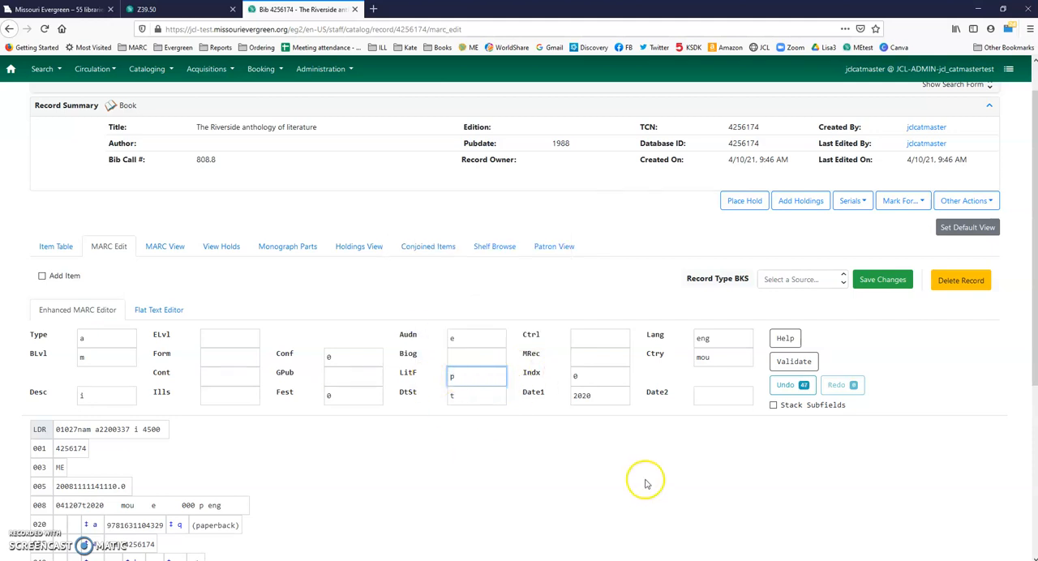
Step: Enter 0 in the Indx fixed field
{"action": "left_click", "coordinate": [595, 380]}
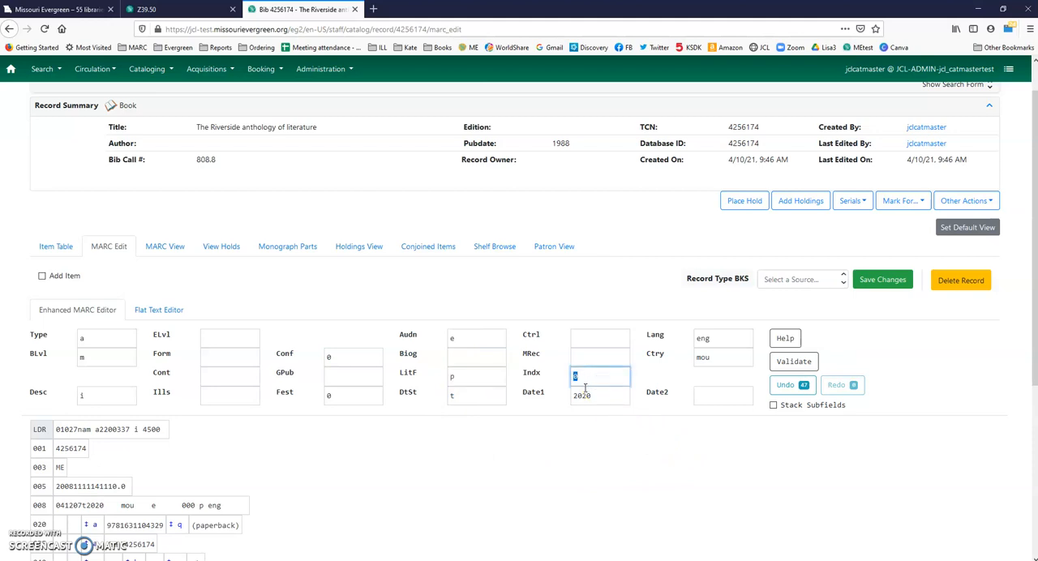
{"action": "type", "text": "0"}
{"action": "left_click", "coordinate": [549, 482]}
Step: Look over the edited MARC fields and save the changes to the record
{"action": "scroll", "coordinate": [503, 456], "scroll_direction": "down", "scroll_amount": 5}
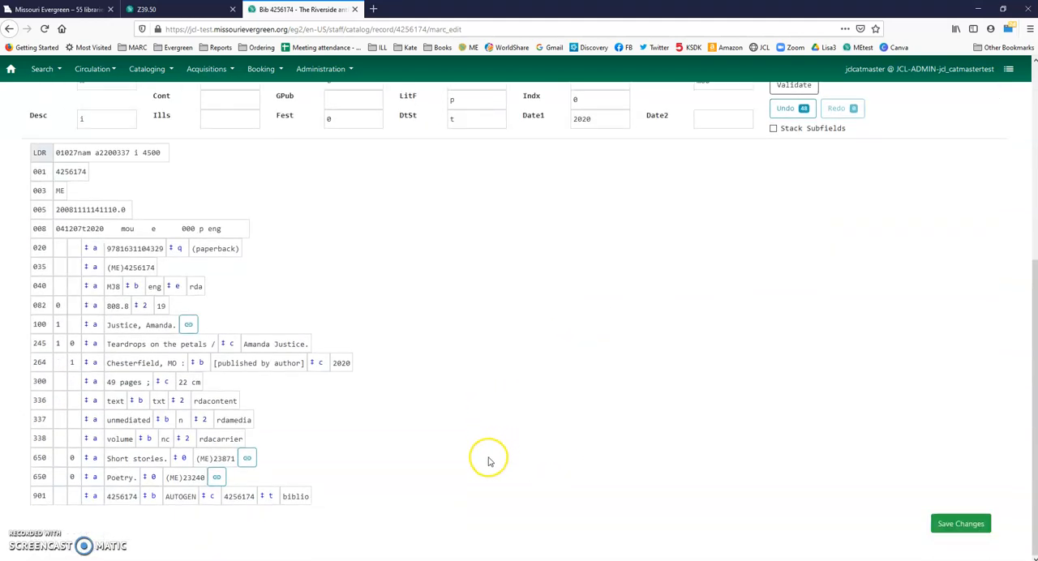
{"action": "scroll", "coordinate": [324, 490], "scroll_direction": "up", "scroll_amount": 4}
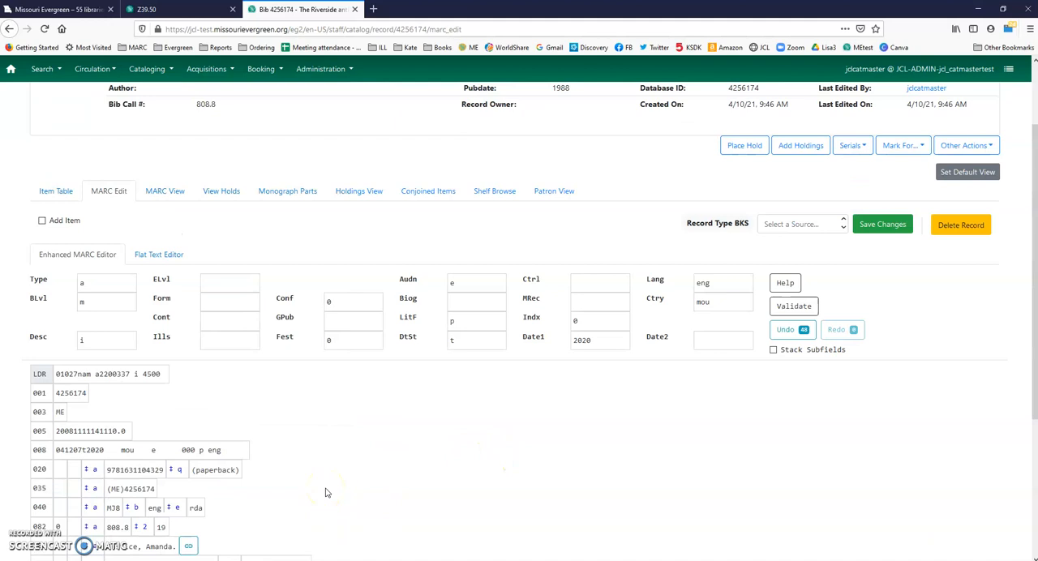
{"action": "scroll", "coordinate": [325, 492], "scroll_direction": "down", "scroll_amount": 3}
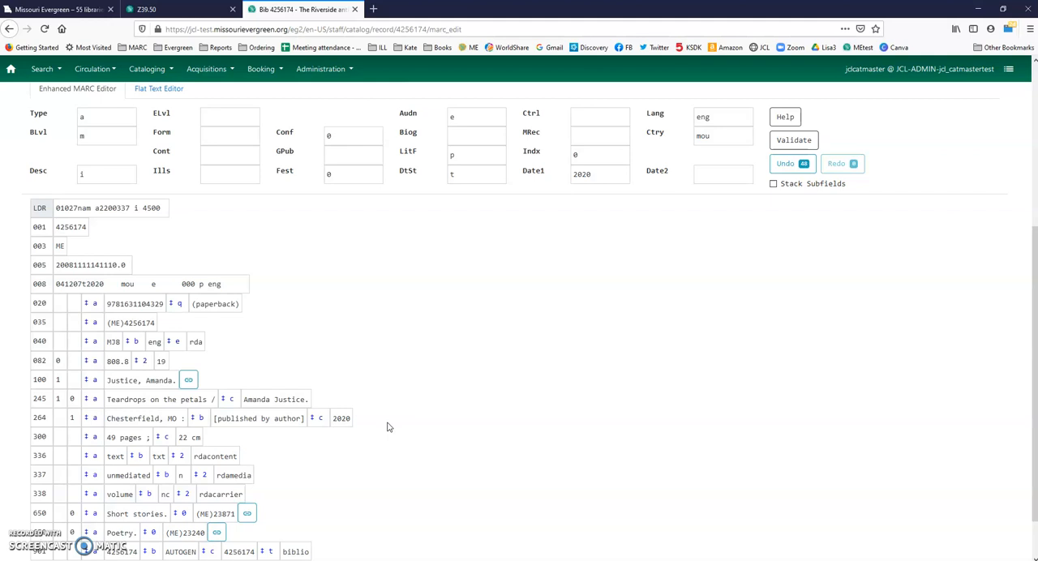
{"action": "scroll", "coordinate": [387, 427], "scroll_direction": "down", "scroll_amount": 1}
{"action": "left_click", "coordinate": [441, 431]}
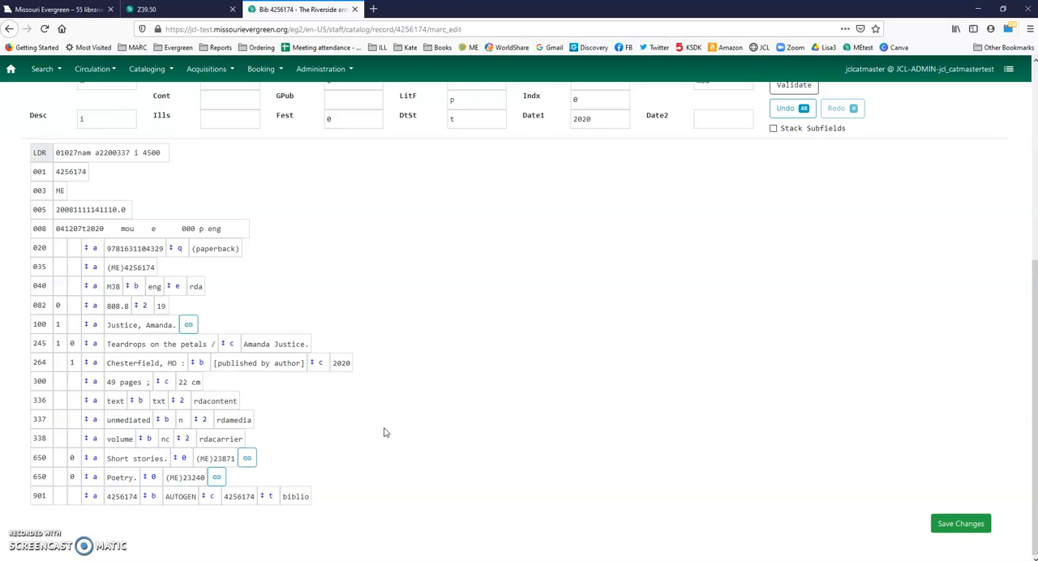
{"action": "scroll", "coordinate": [407, 422], "scroll_direction": "up", "scroll_amount": 1}
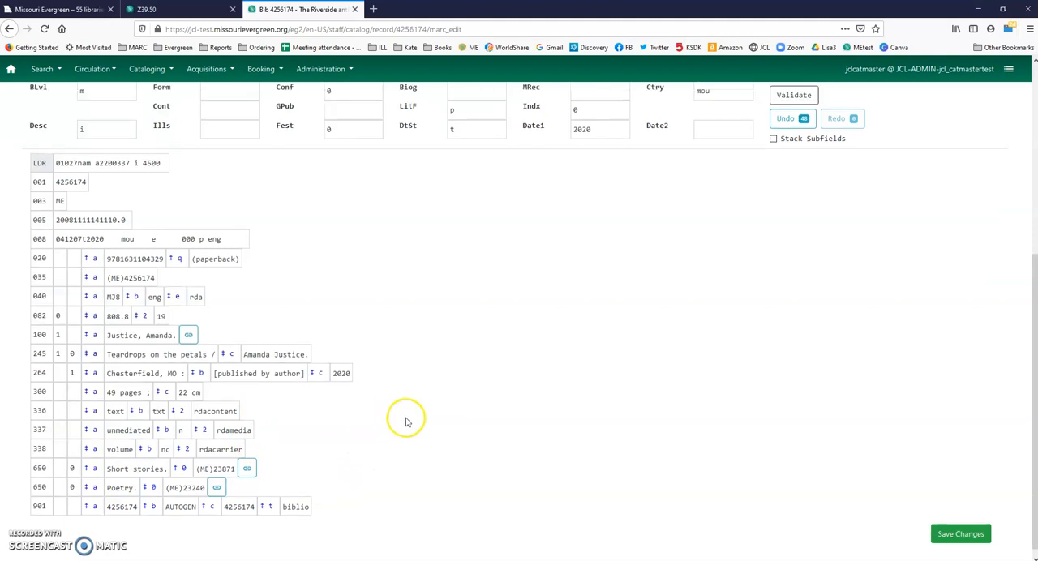
{"action": "scroll", "coordinate": [591, 398], "scroll_direction": "up", "scroll_amount": 3}
{"action": "scroll", "coordinate": [976, 413], "scroll_direction": "down", "scroll_amount": 3}
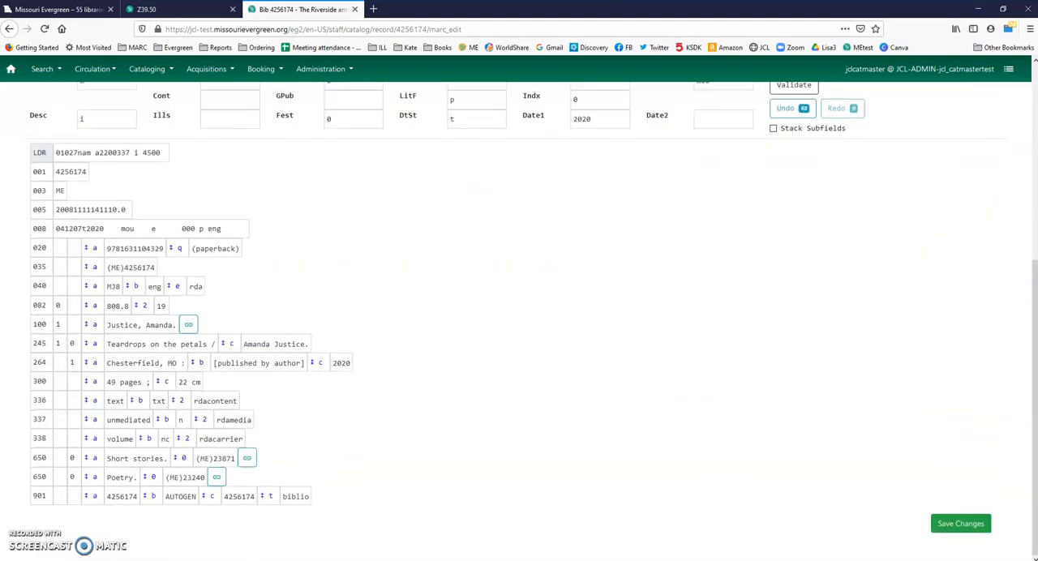
{"action": "left_click", "coordinate": [958, 526]}
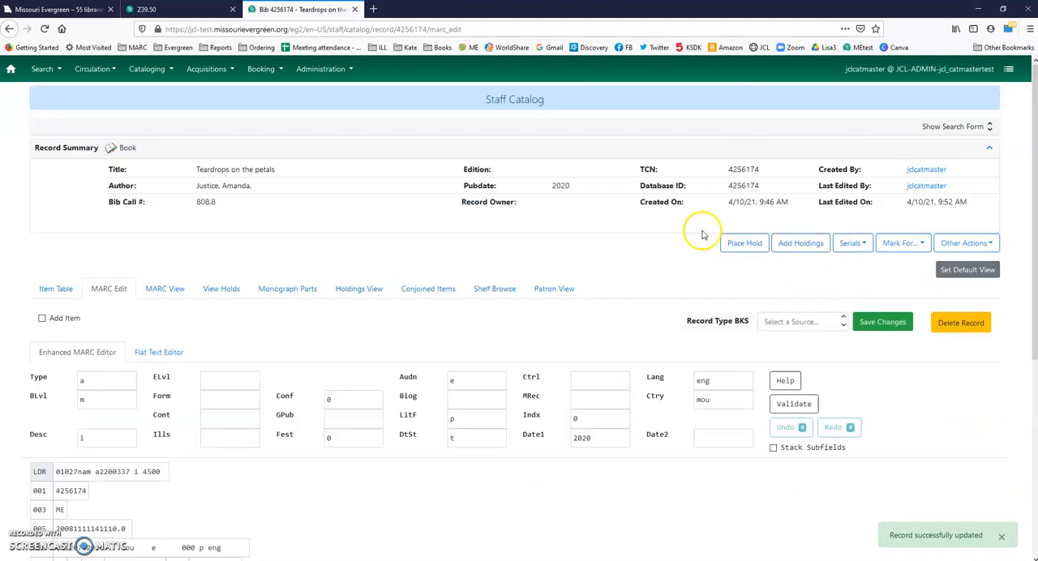